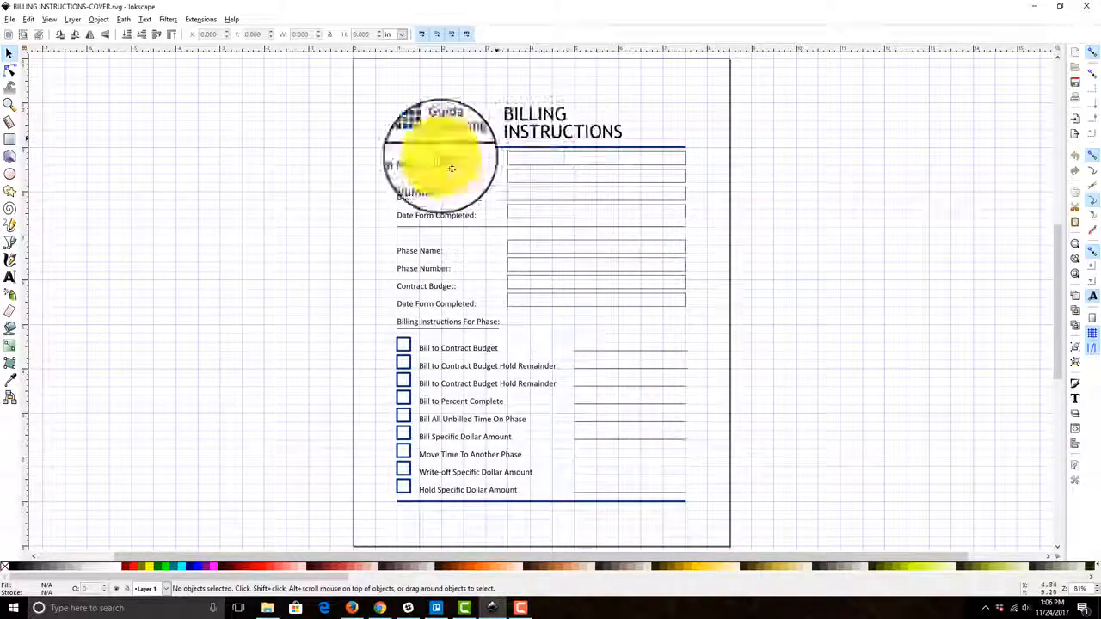
Move the phase fields and billing options block off the page onto the empty canvas to its right.
scroll(737, 405, up, 1)
scroll(737, 405, down, 2)
scroll(750, 435, up, 3)
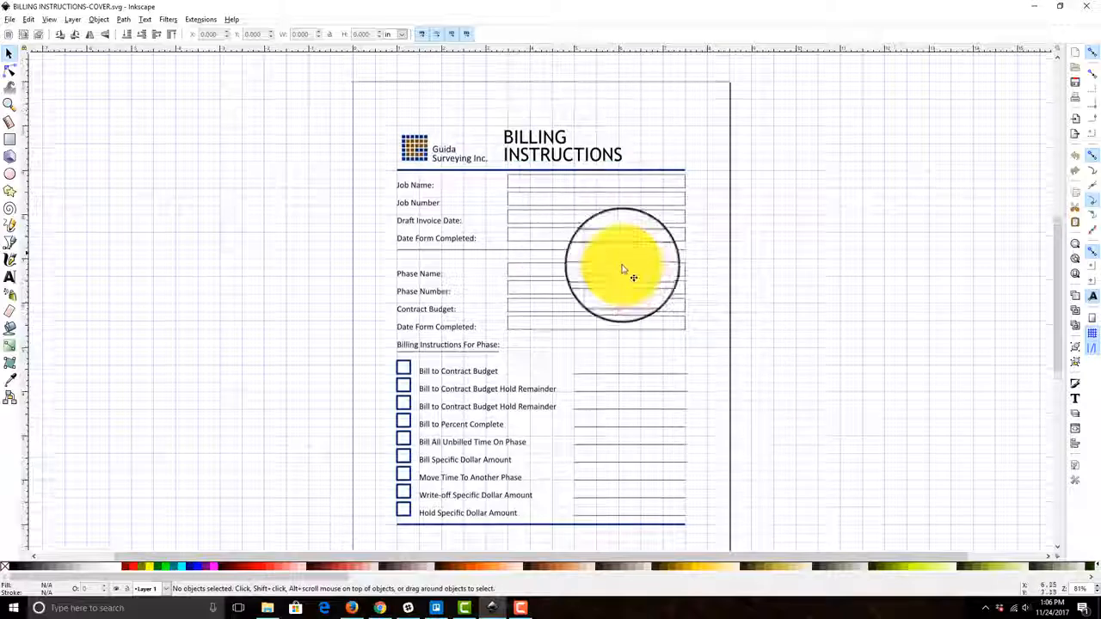
scroll(626, 393, down, 4)
scroll(795, 430, up, 2)
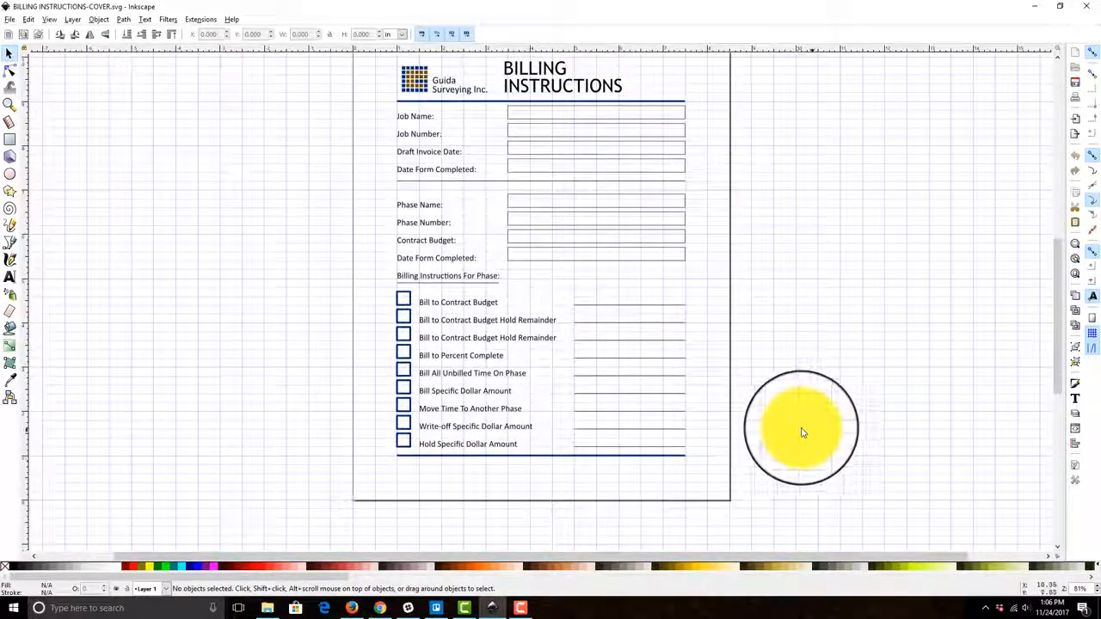
drag(786, 447, 375, 192)
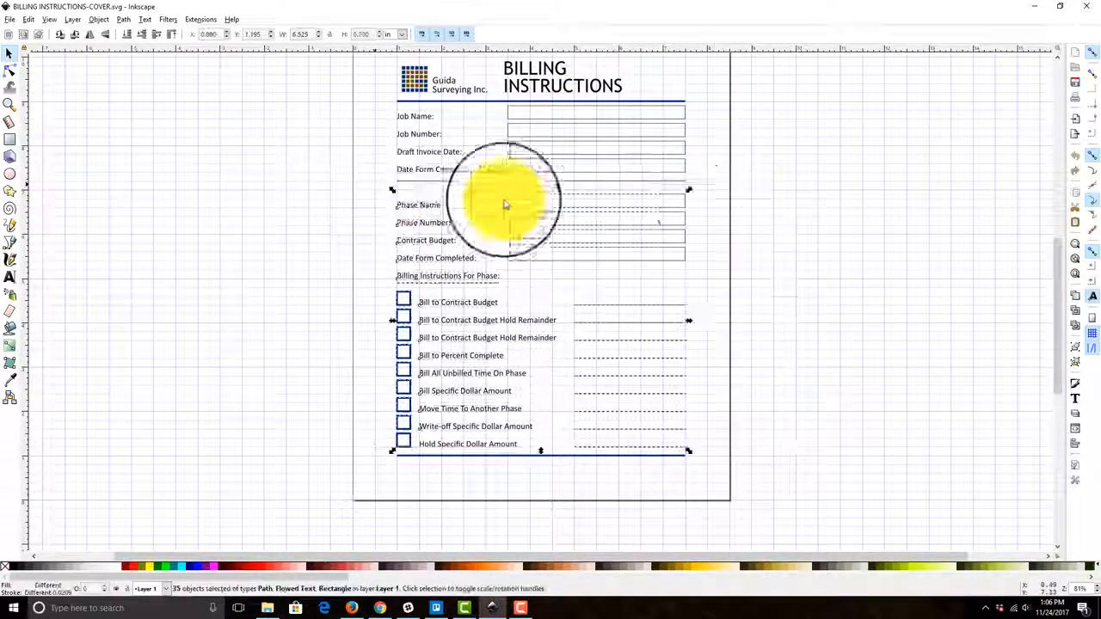
drag(666, 196, 923, 185)
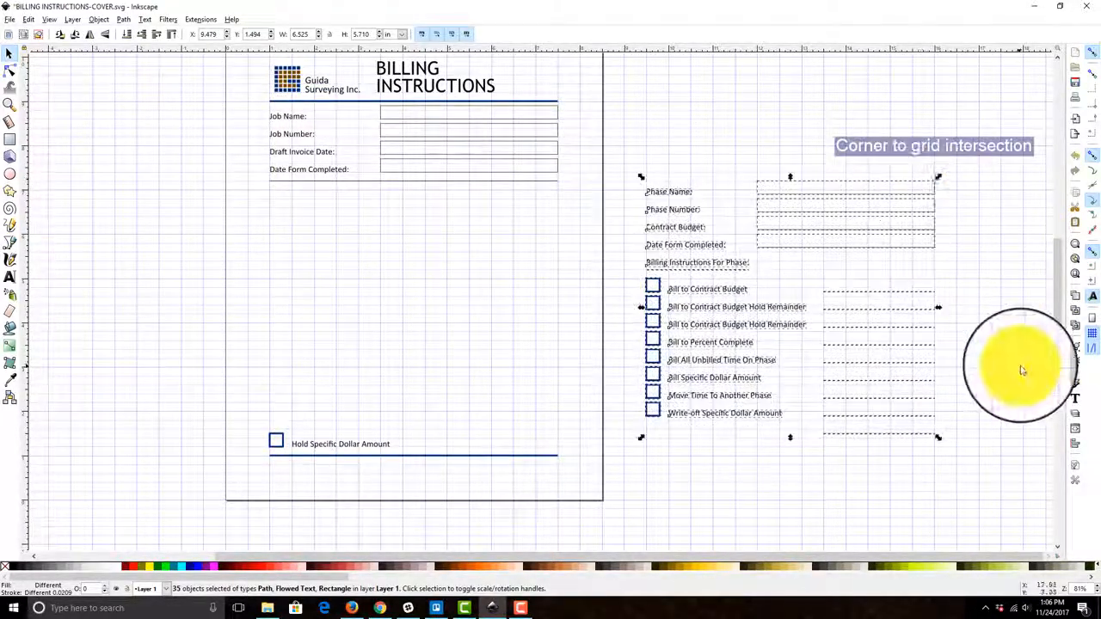
click(1022, 368)
Move the "Billing Instructions For Phase:" heading and its first six checkbox rows back onto the page, beneath the Date Form Completed divider.
drag(248, 333, 337, 340)
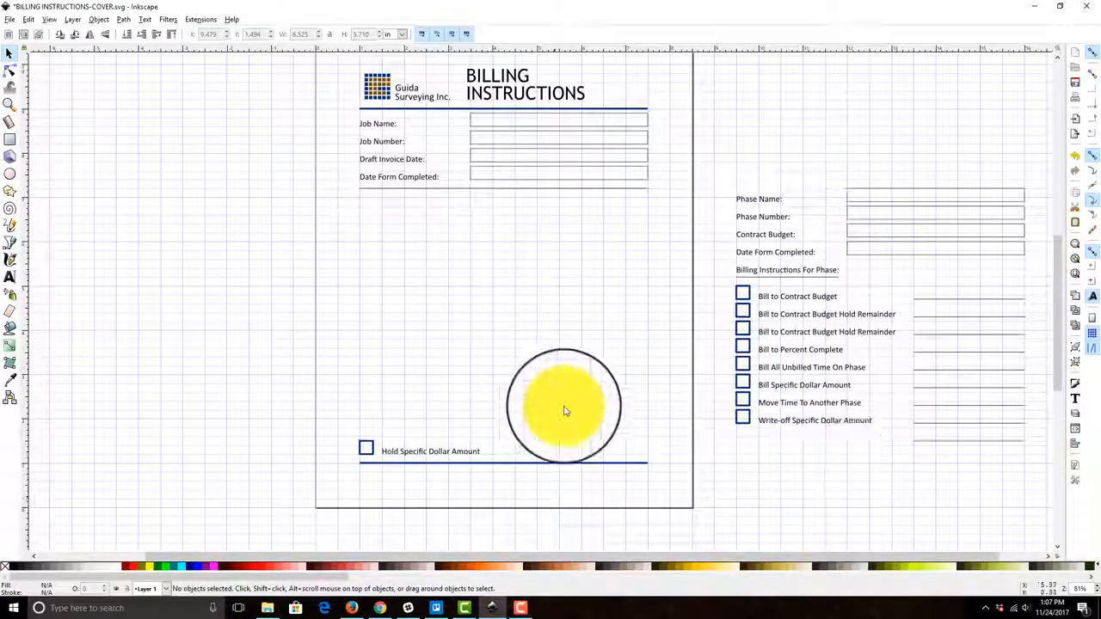
drag(787, 489, 656, 487)
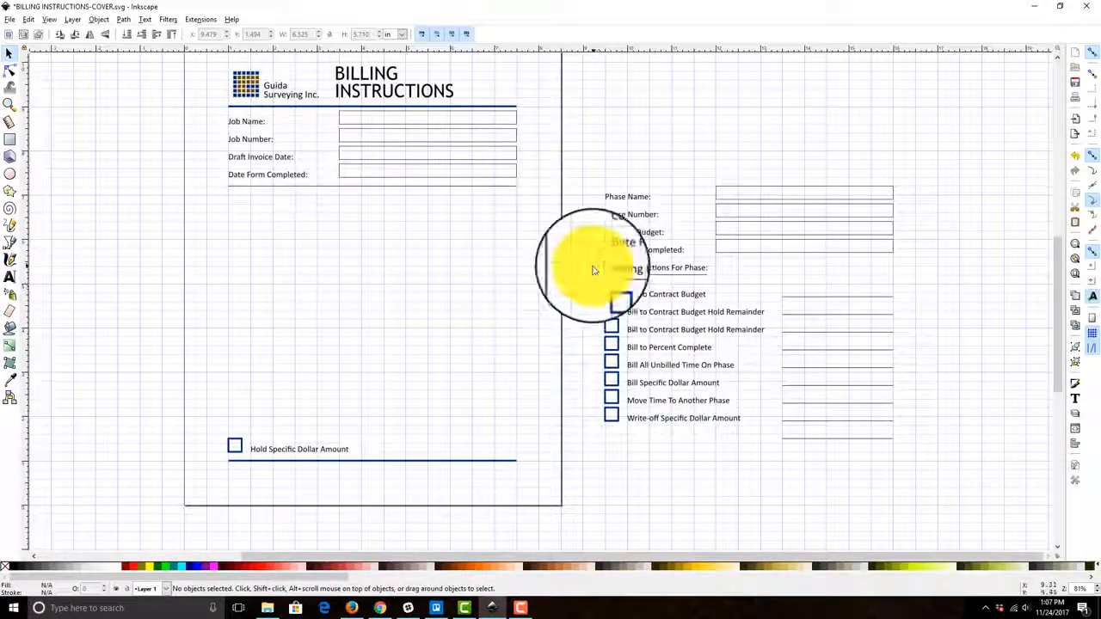
drag(591, 258, 904, 393)
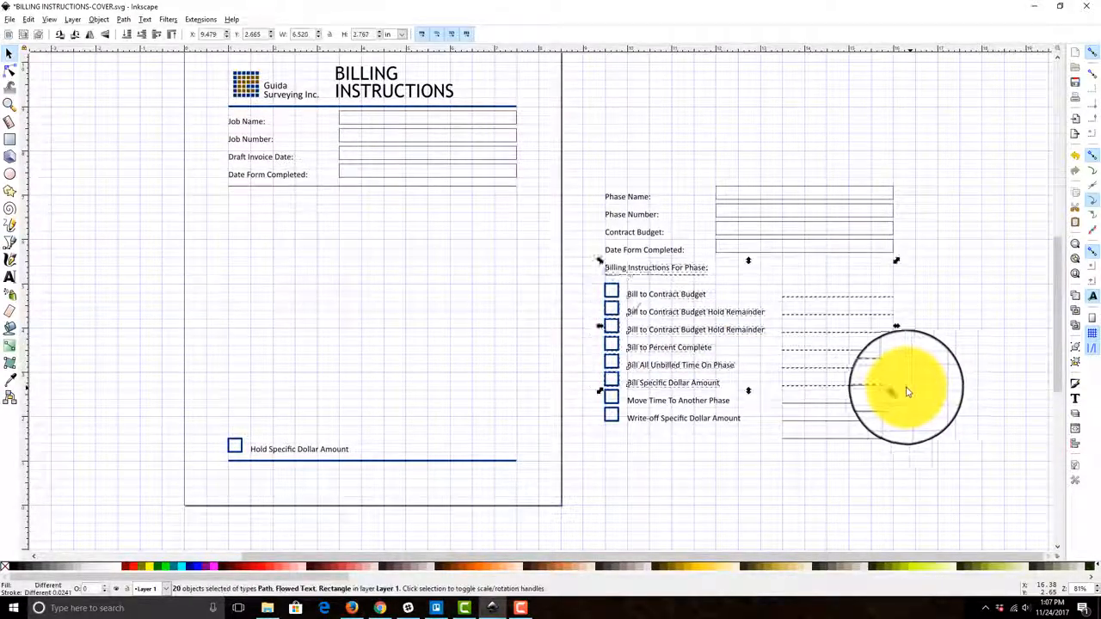
drag(626, 274, 541, 361)
Change the "Billing Instructions For Phase:" heading text to "Phases To Bill".
click(12, 104)
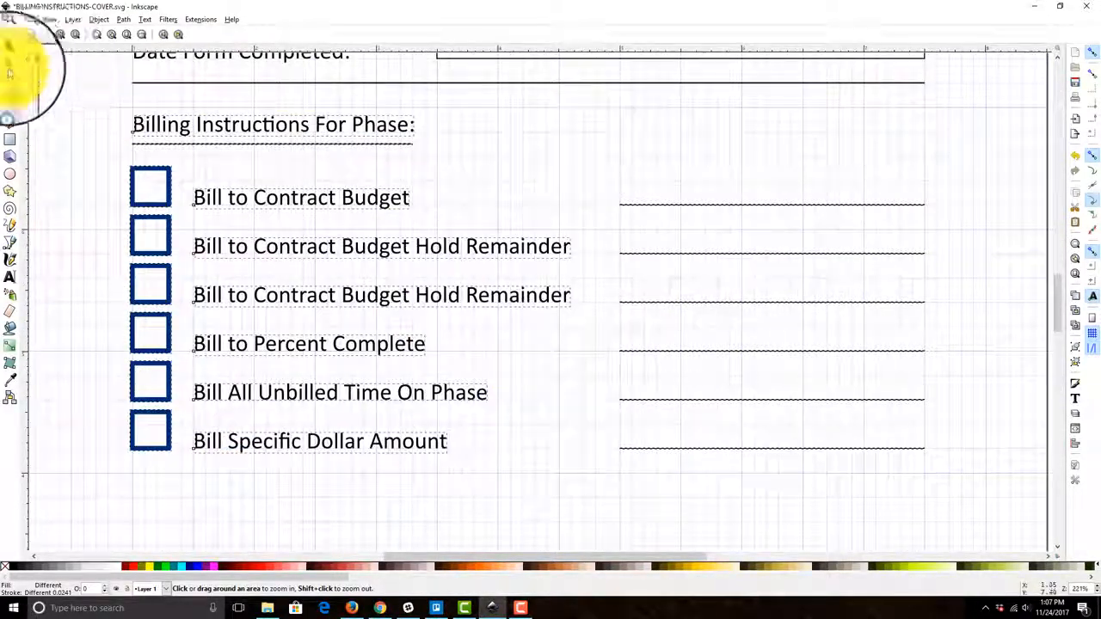
click(9, 54)
click(177, 124)
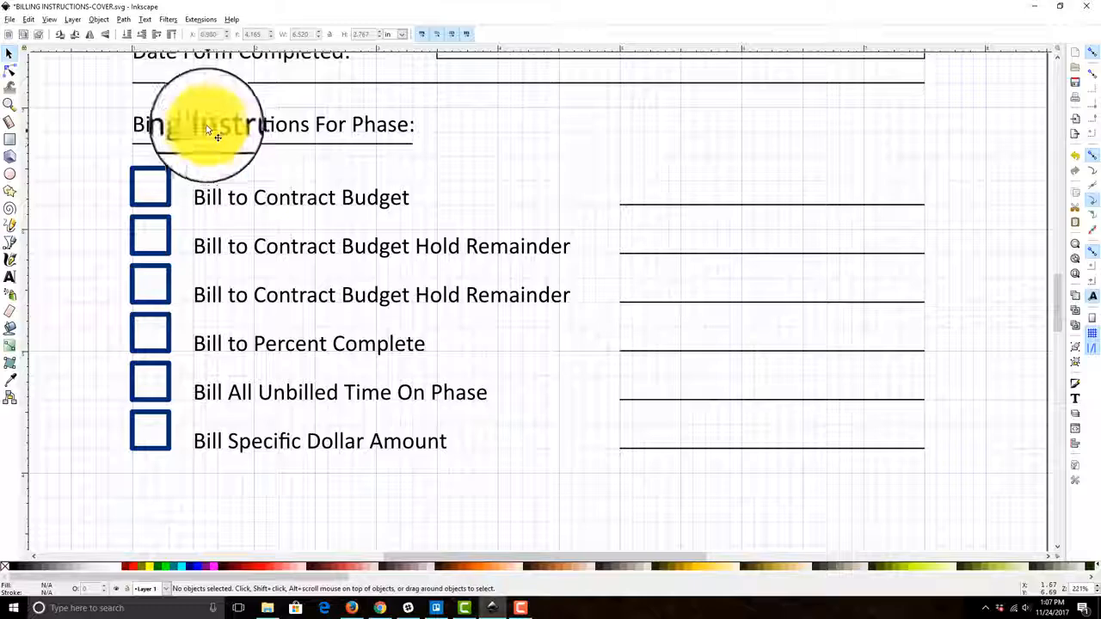
click(1082, 400)
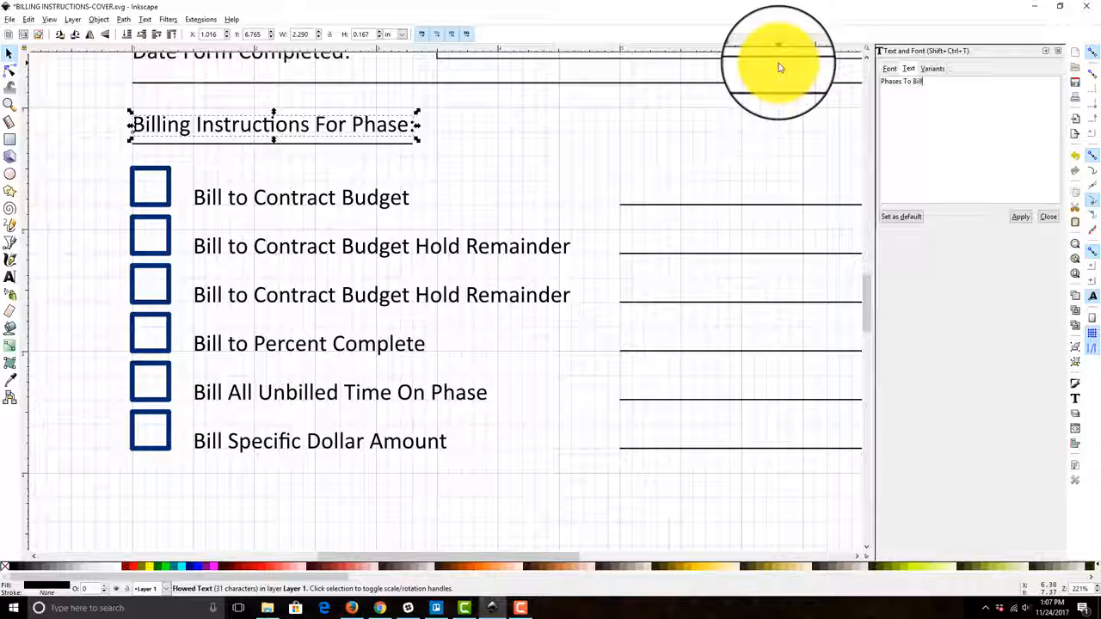
click(1022, 219)
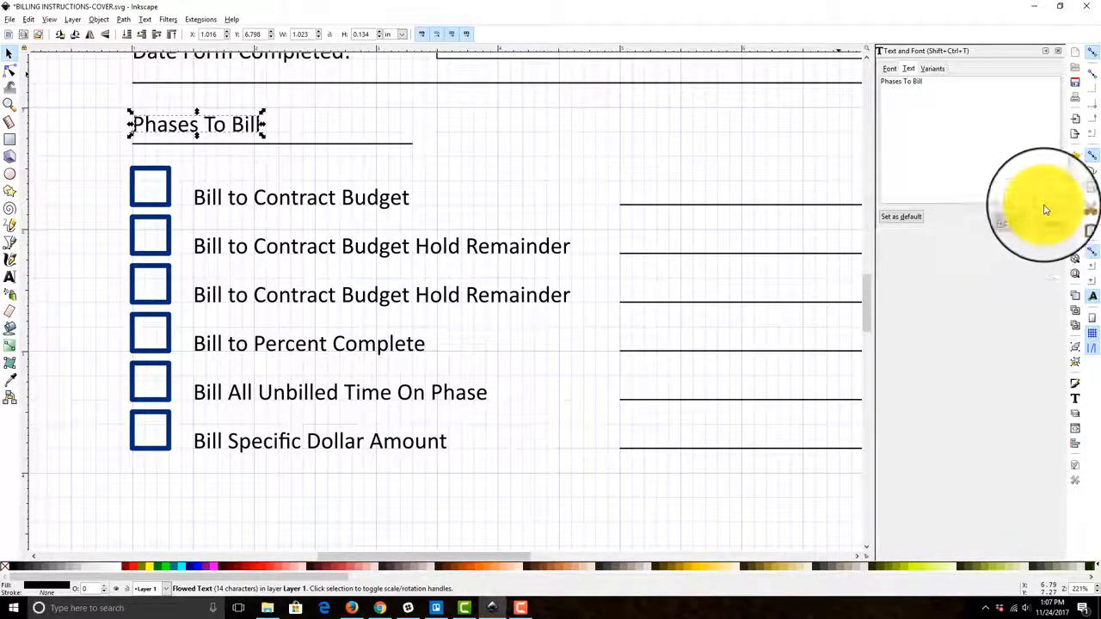
Replace the text of the first two checkbox labels with "#1" and "#2".
drag(351, 204, 382, 224)
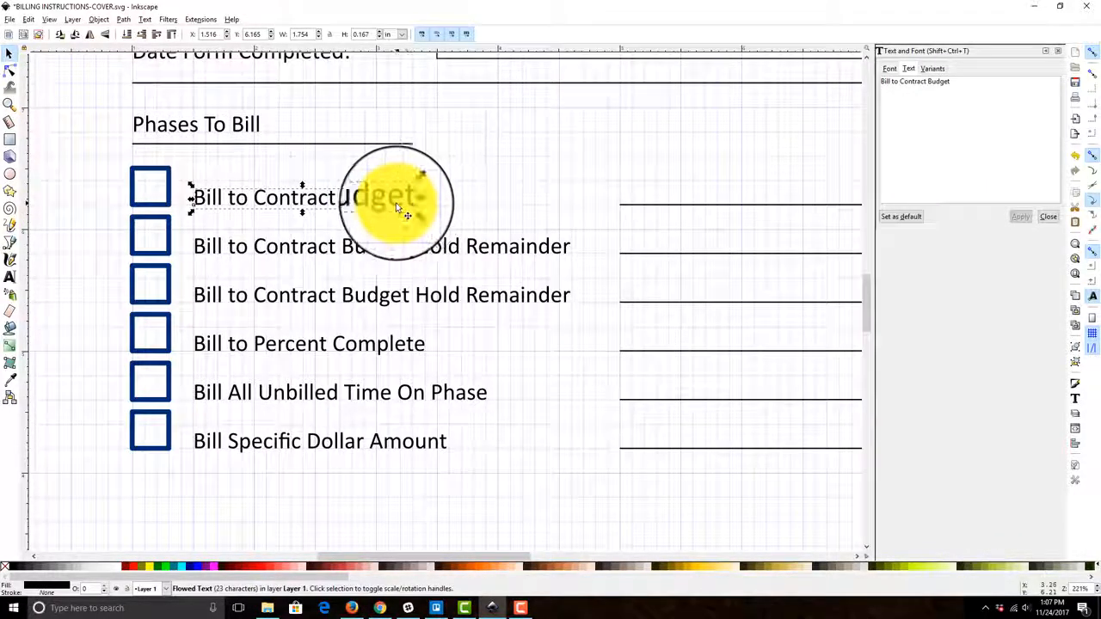
drag(986, 95, 817, 88)
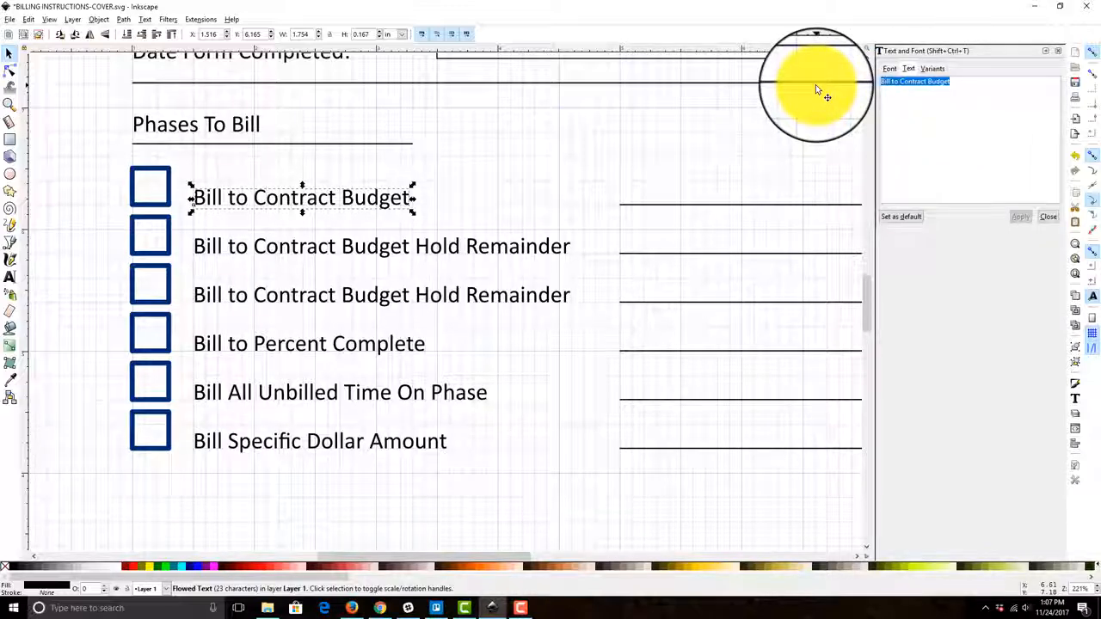
text(#1)
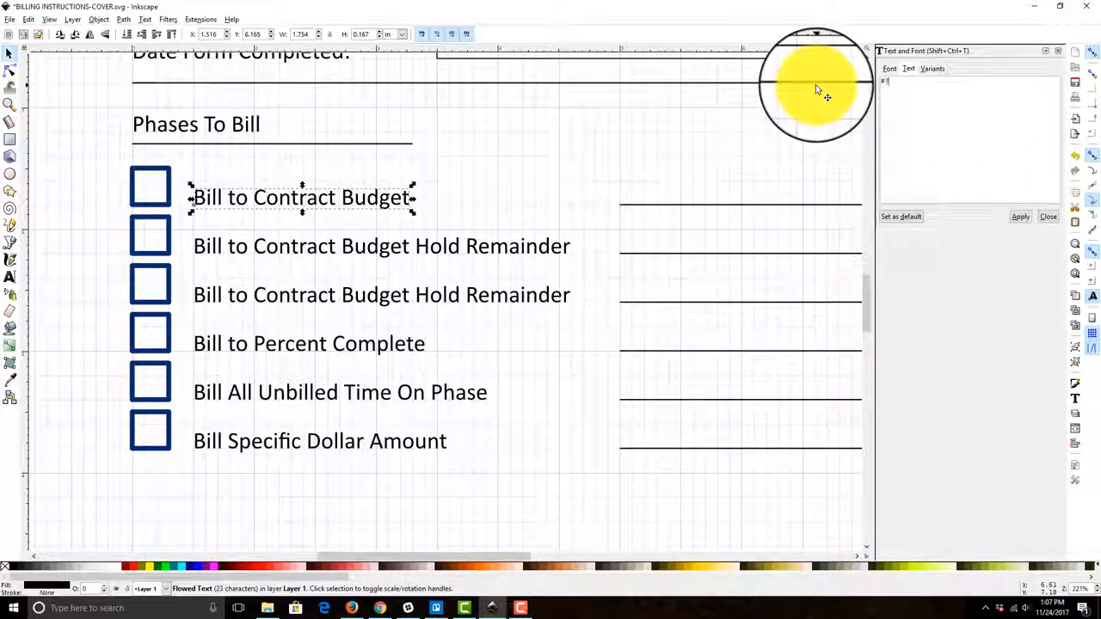
click(1020, 218)
click(430, 246)
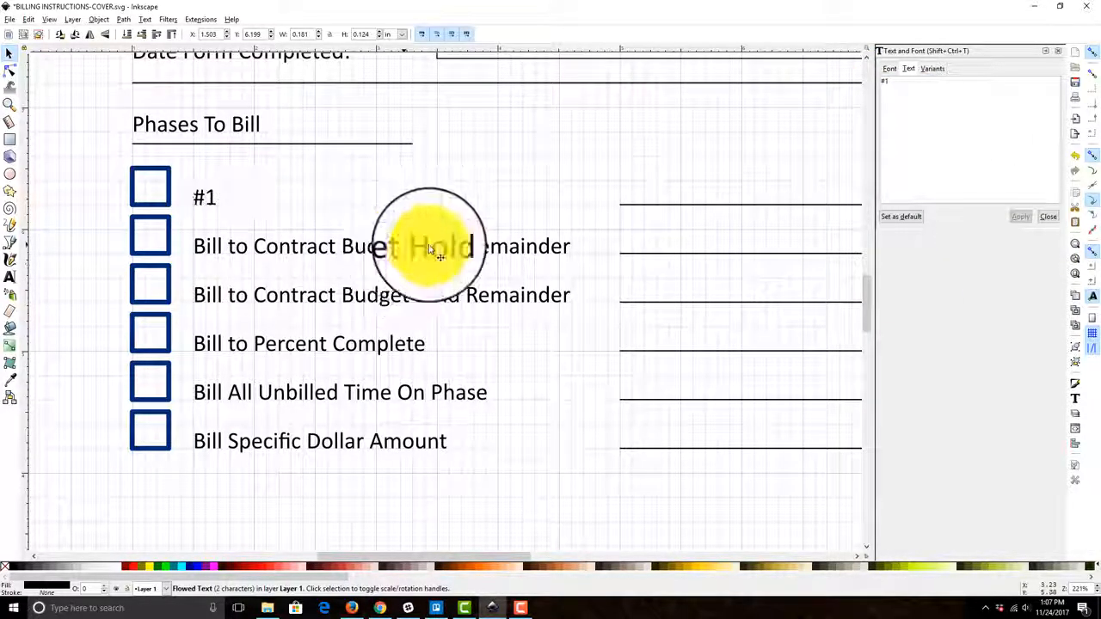
drag(915, 98, 714, 53)
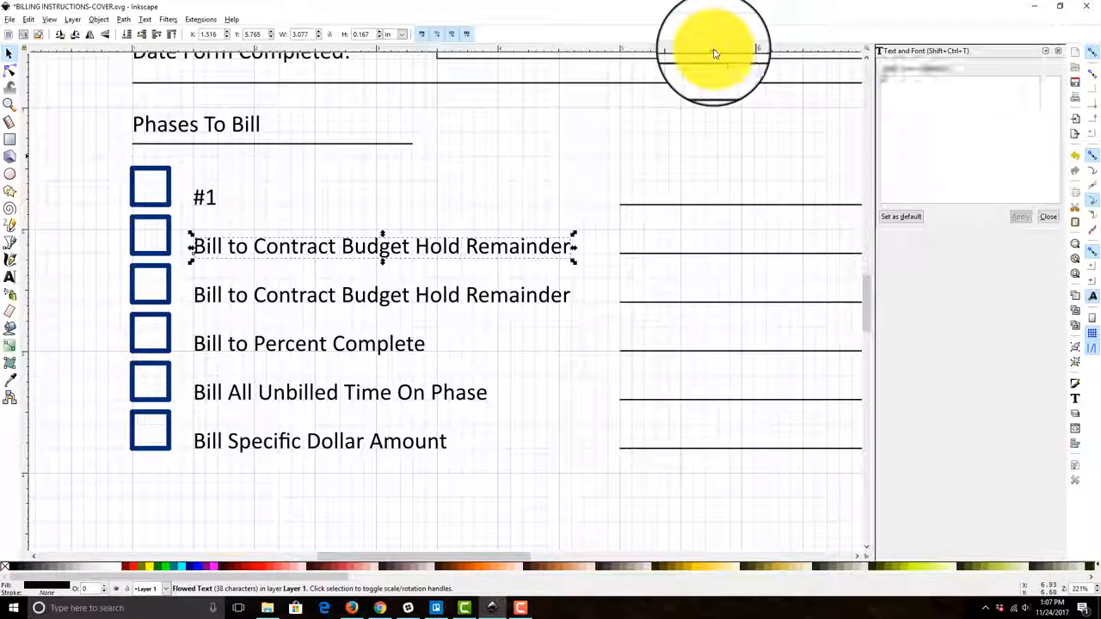
click(1017, 218)
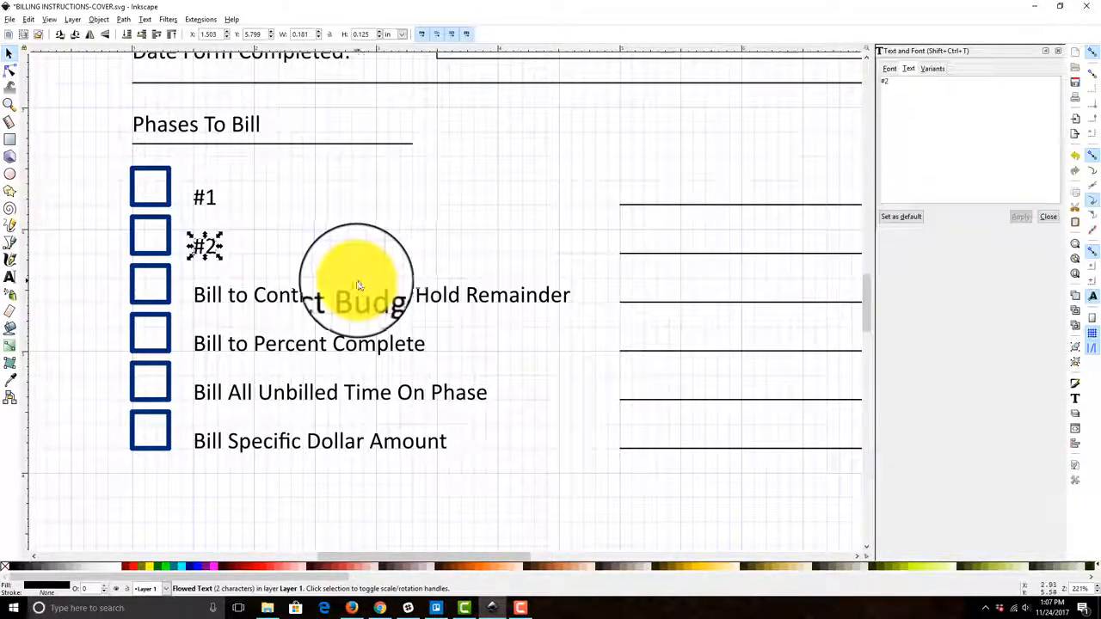
key(Escape)
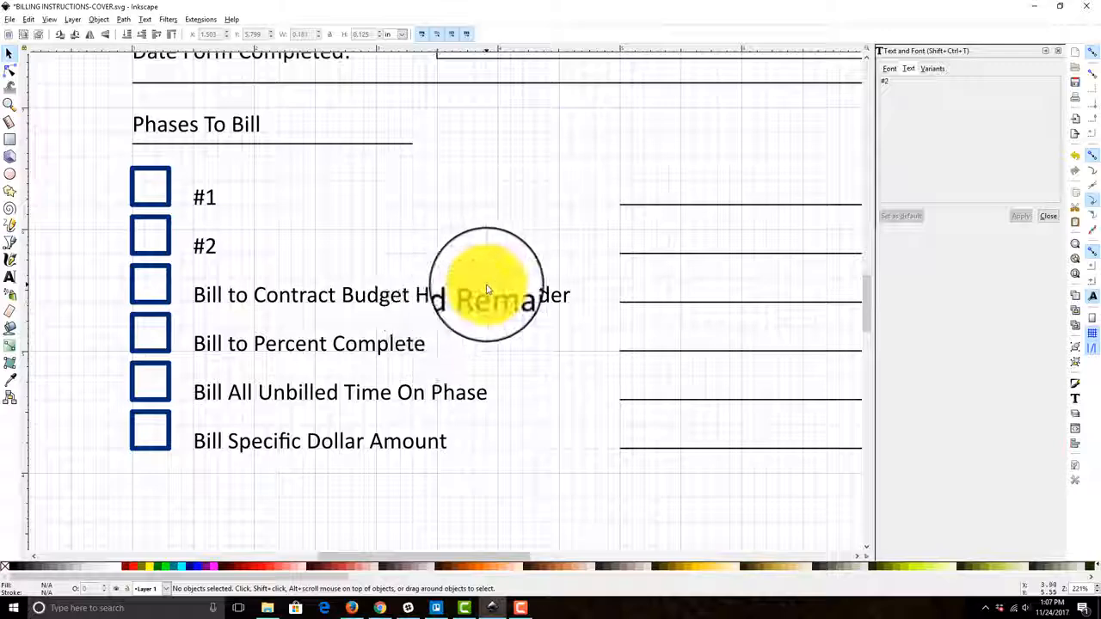
Replace the text of the third and fourth checkbox labels with "#3" and "#4".
click(490, 301)
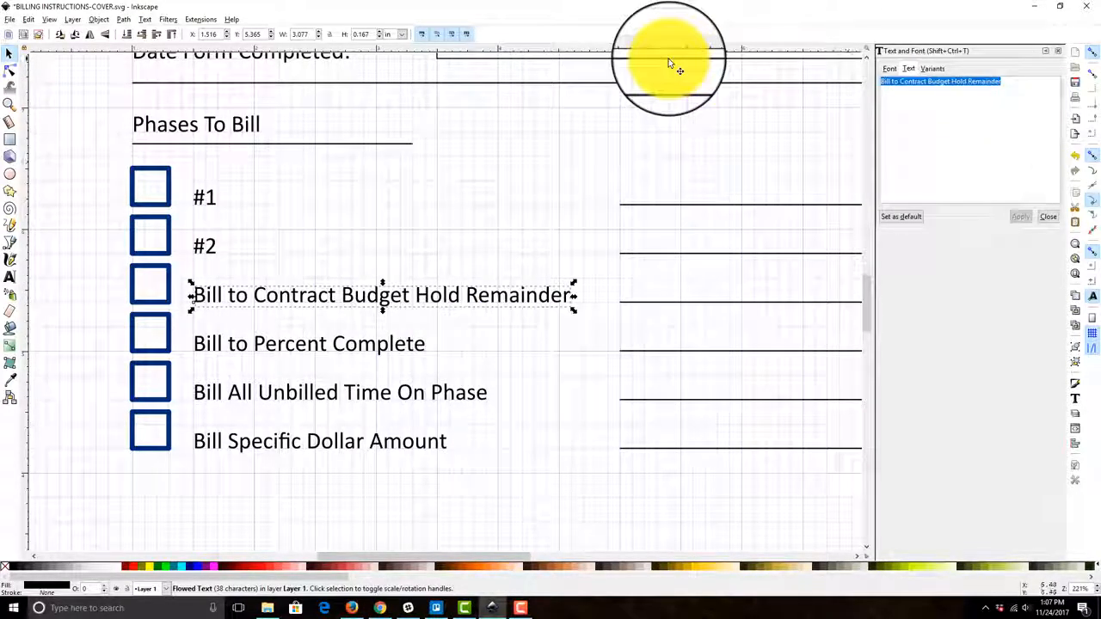
text(3)
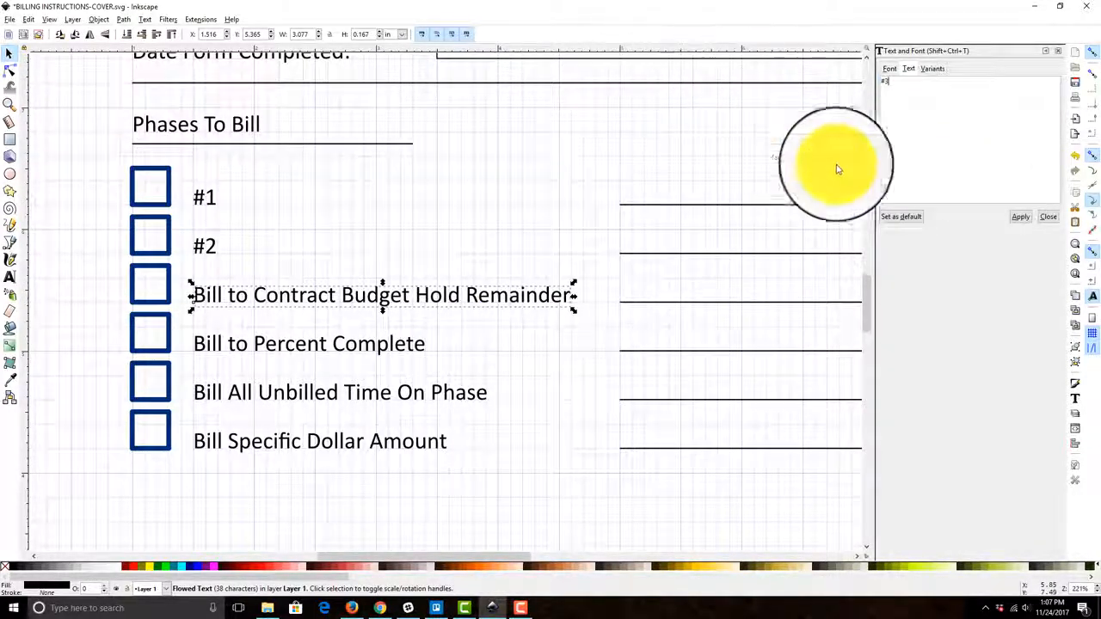
click(1020, 217)
key(Escape)
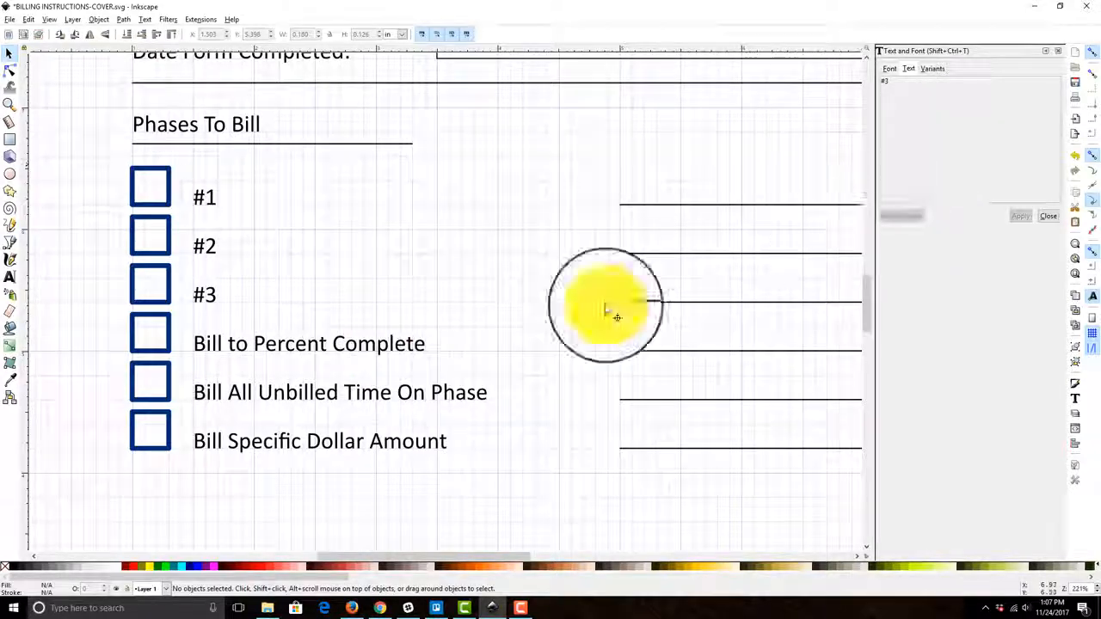
click(379, 344)
click(973, 123)
key(ctrl+a)
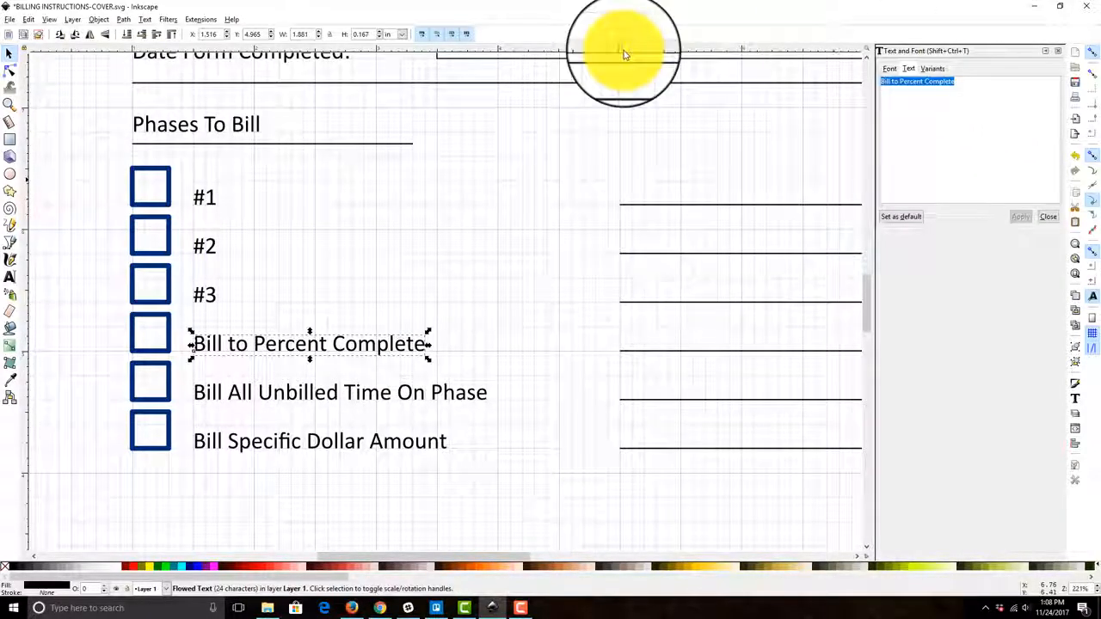
text(#4)
click(1020, 216)
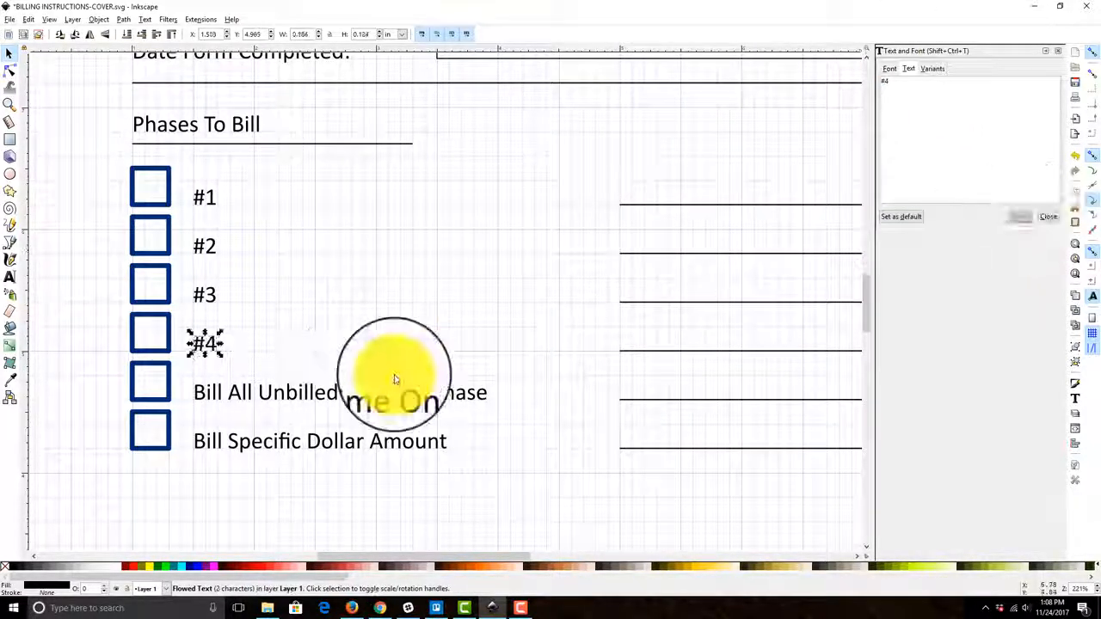
Replace the text of the fifth and sixth checkbox labels with "#5" and "#6", and close the text editor.
click(400, 405)
click(975, 98)
key(ctrl+a)
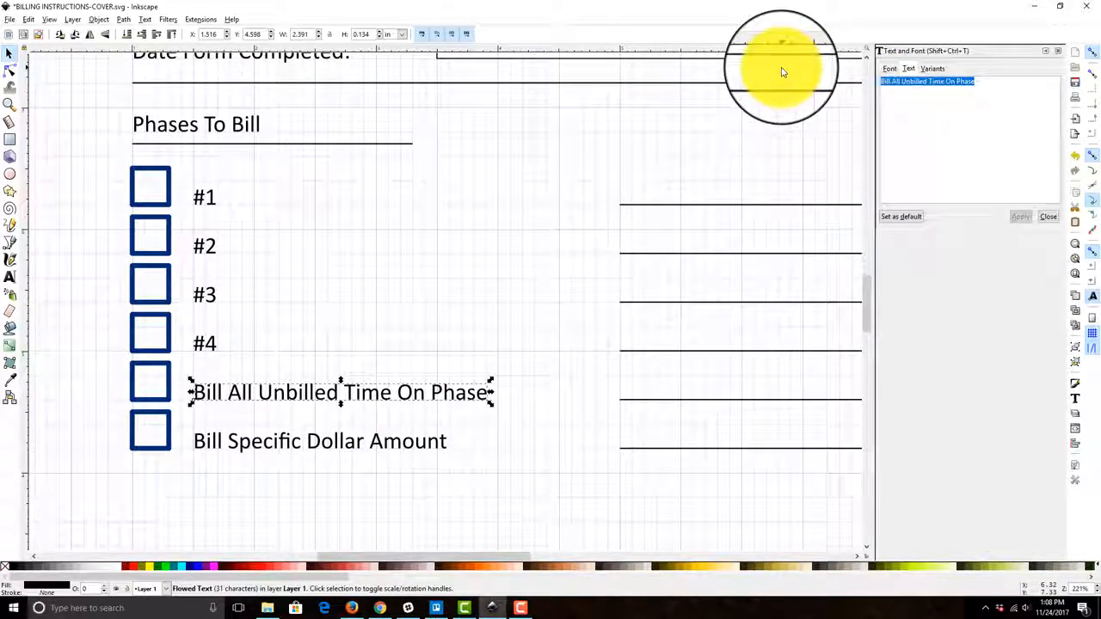
text(#5)
click(1020, 217)
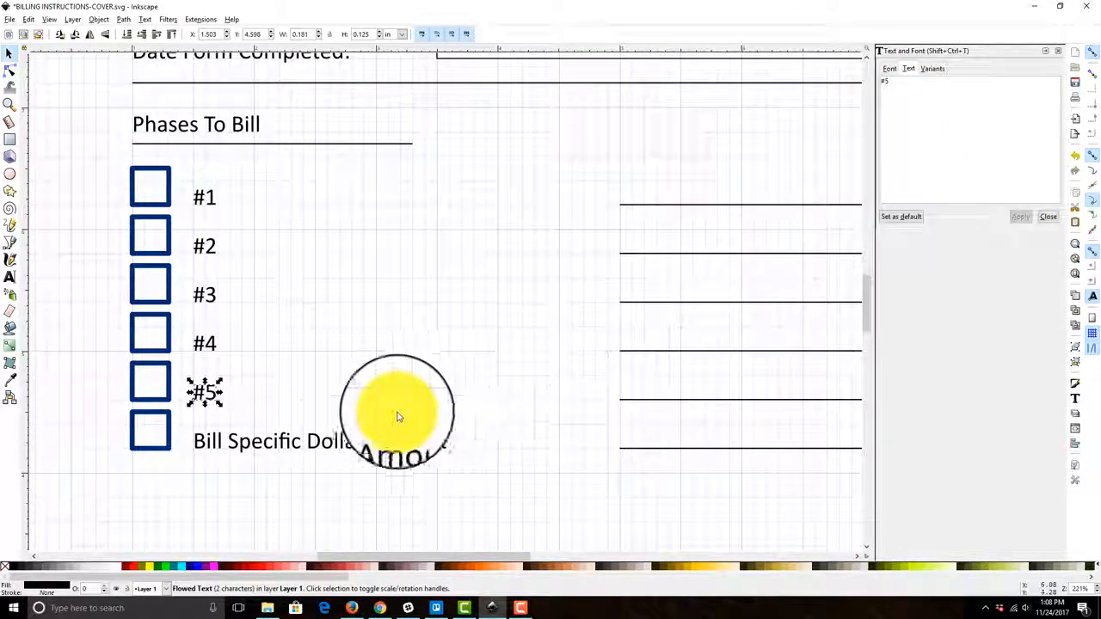
click(381, 446)
click(971, 111)
key(ctrl+a)
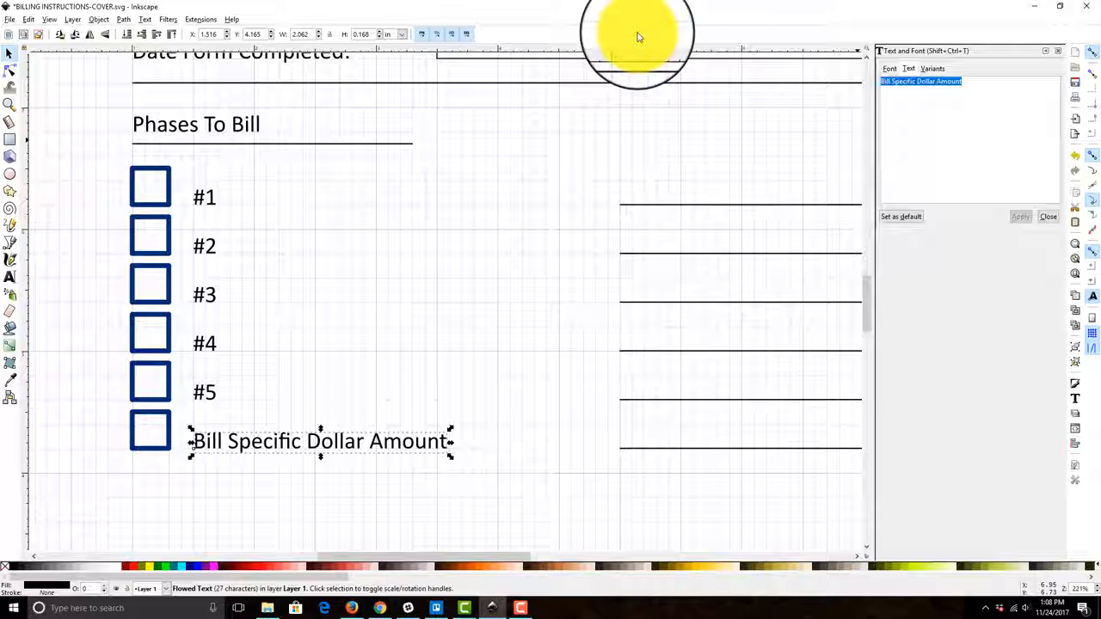
text(#6)
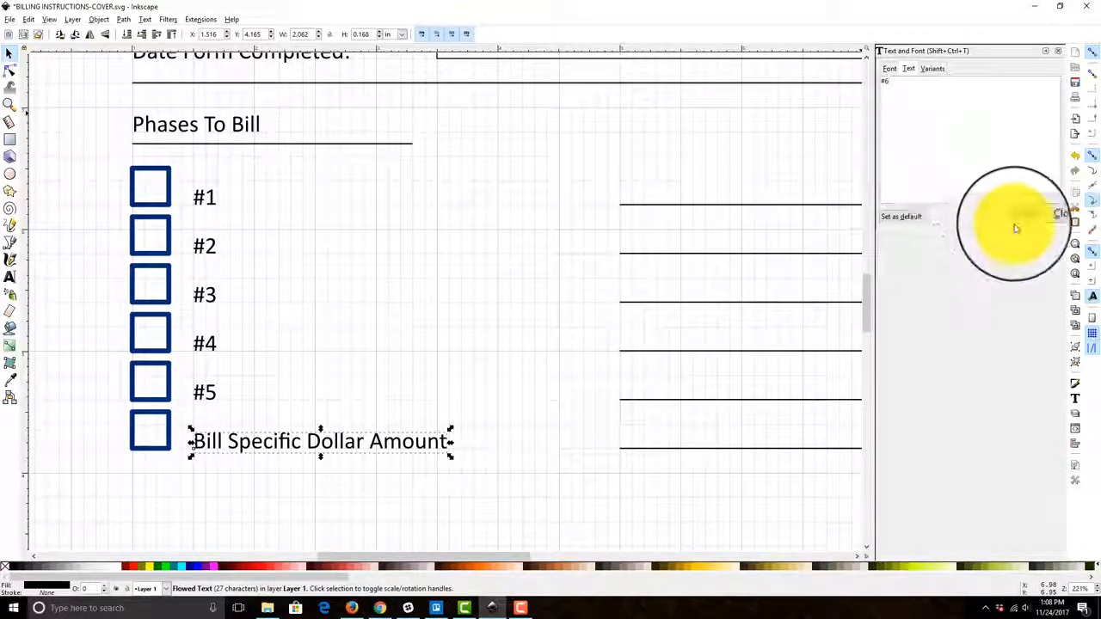
click(1020, 216)
click(1049, 217)
click(406, 257)
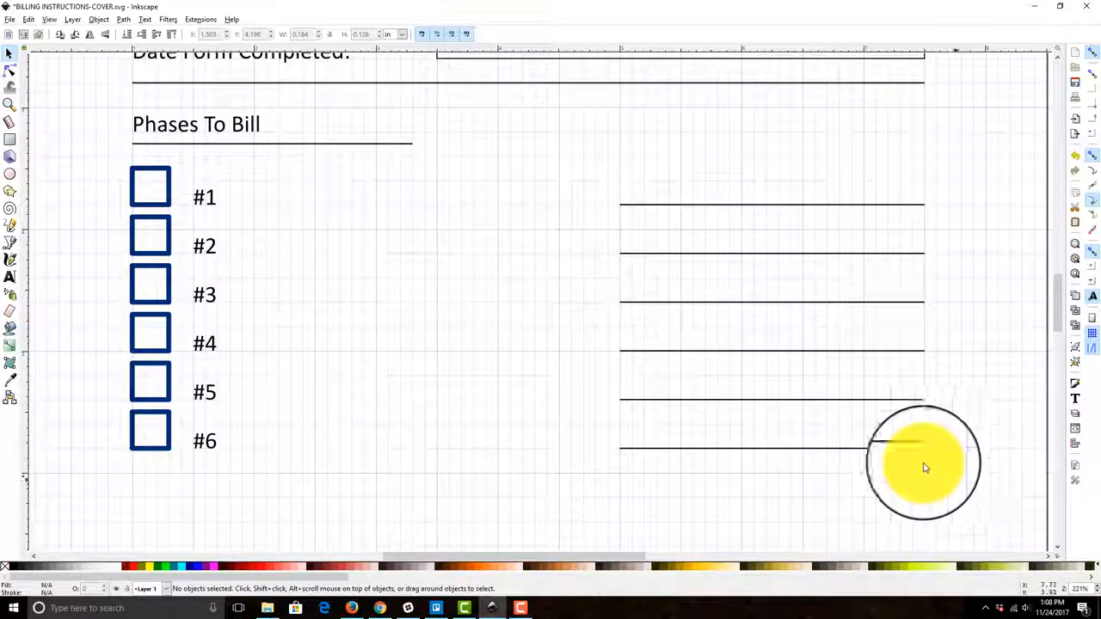
Set the stroke width of all six checkbox squares under Phases To Bill to 0.02 in.
click(145, 207)
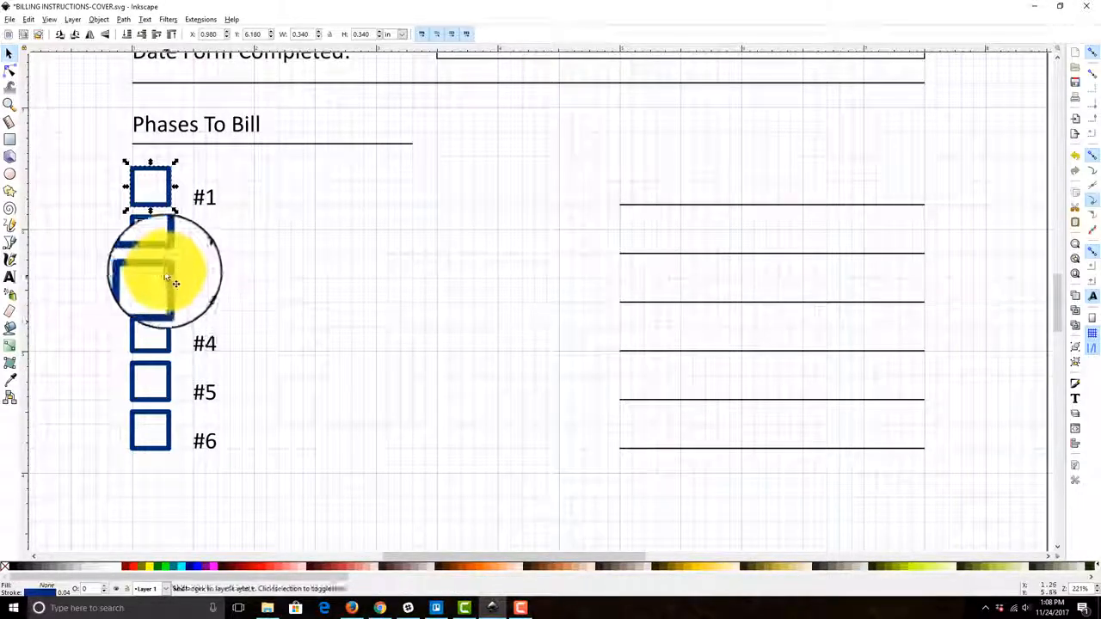
drag(160, 269, 171, 389)
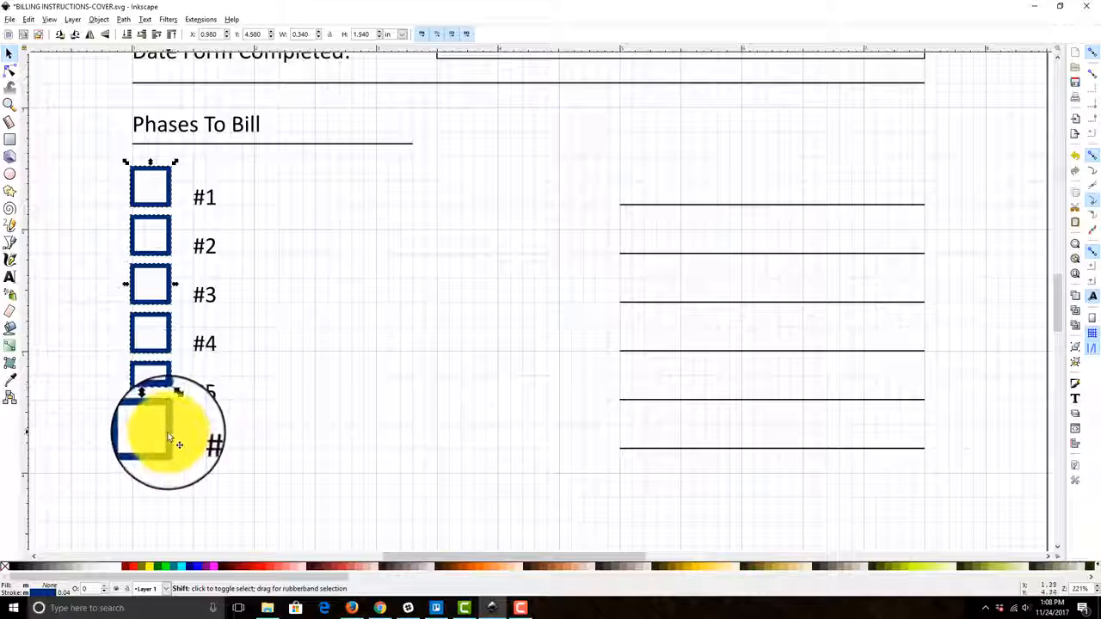
drag(170, 439, 170, 452)
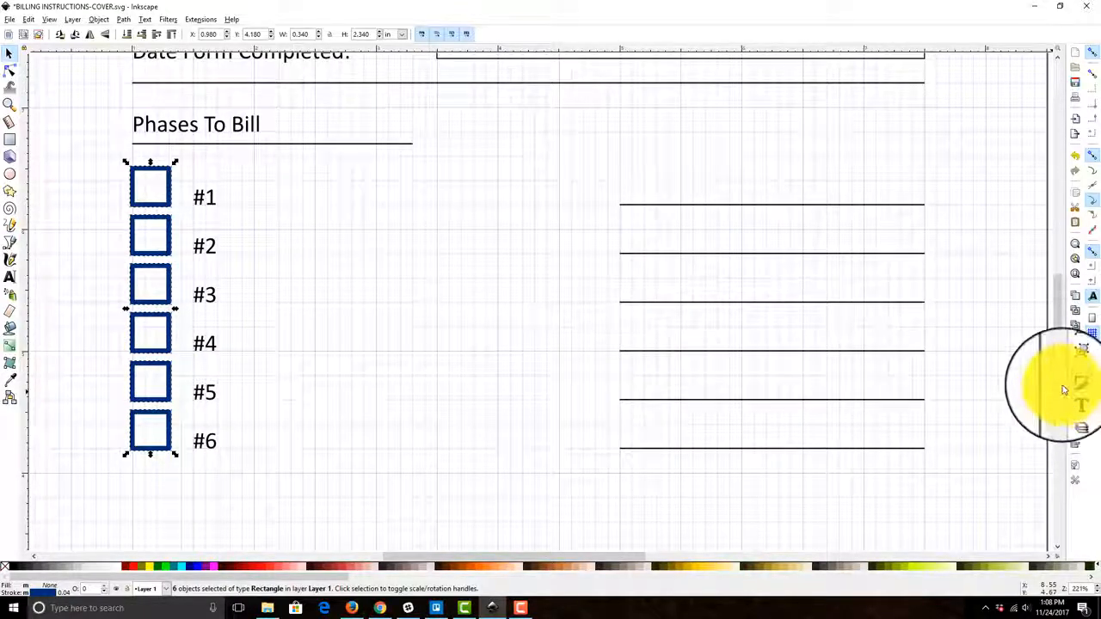
key(ctrl+shift+f)
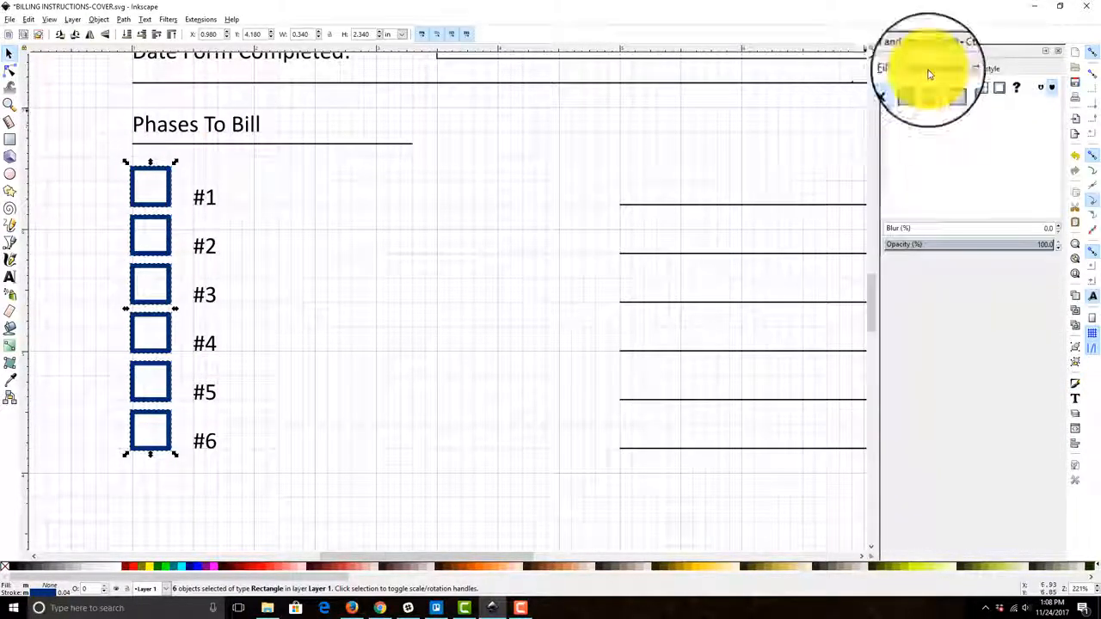
click(986, 72)
drag(952, 85, 872, 74)
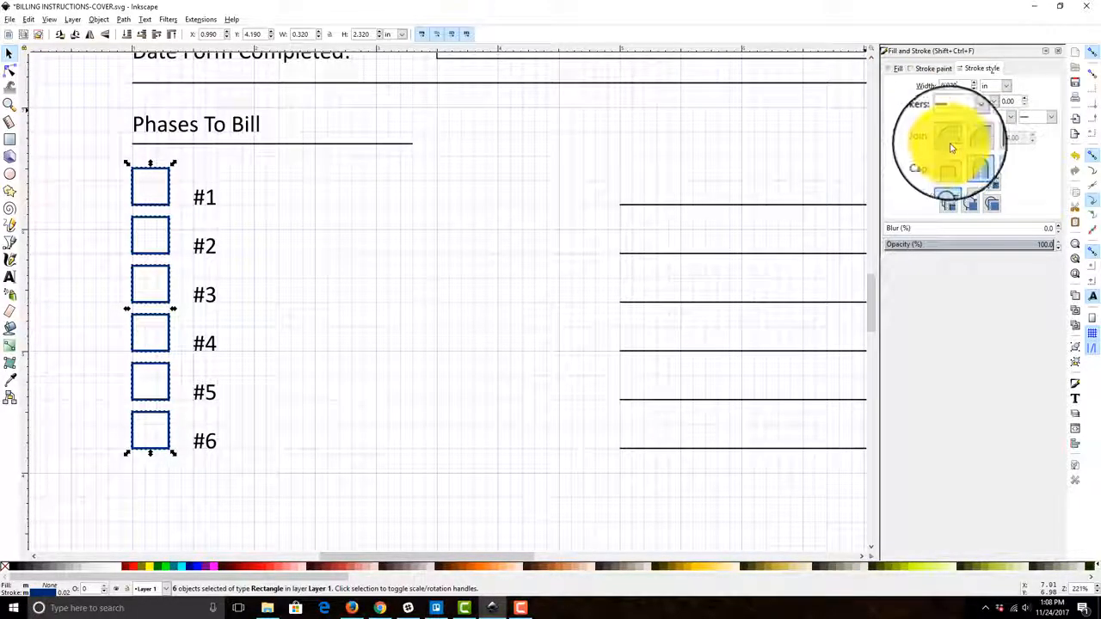
click(1063, 53)
click(356, 323)
Extend the #6 row's fill-in line leftward by moving its left end node to the grid intersection just after the #6 label.
scroll(356, 323, down, 1)
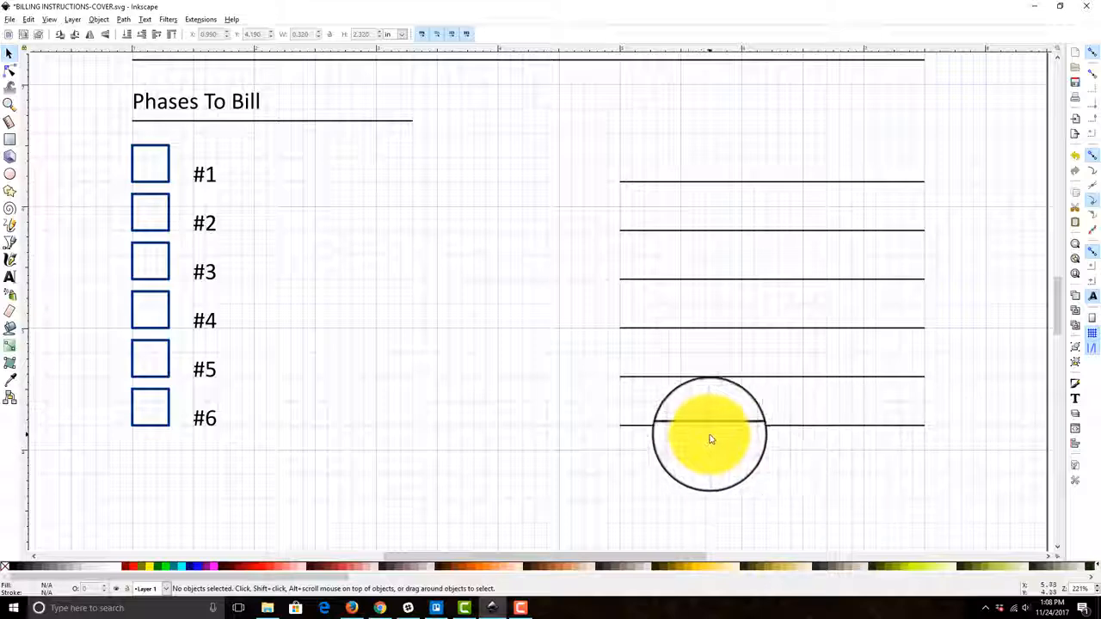
double_click(708, 427)
drag(621, 426, 254, 425)
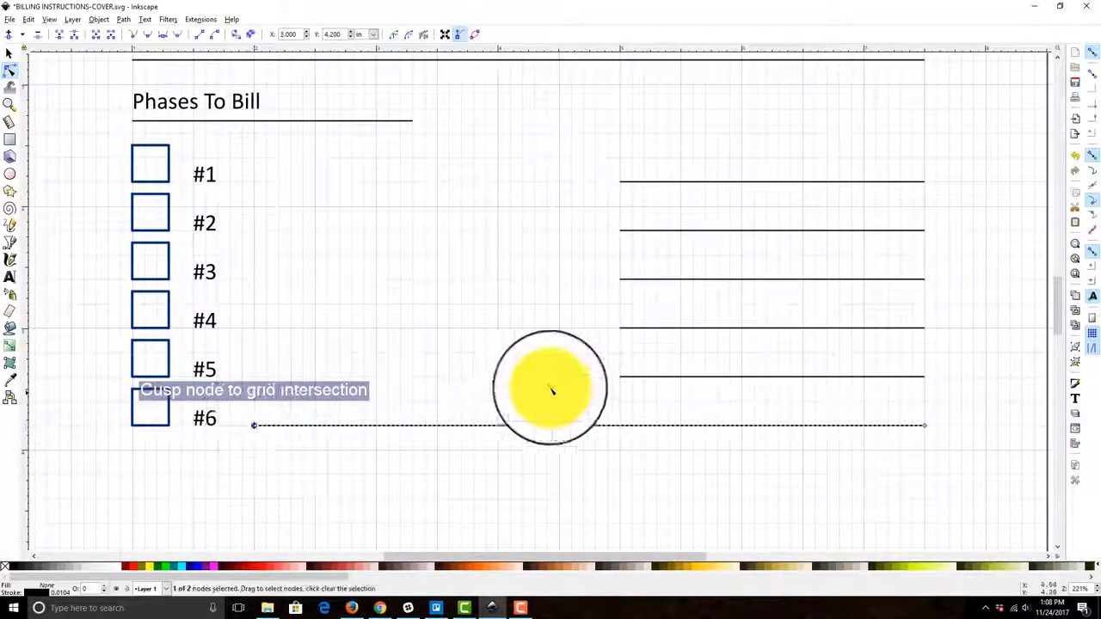
Extend the fill-in lines of rows #5 through #1 leftward by moving their left end nodes to X 2 in, aligned with the #6 line.
drag(627, 381, 254, 377)
drag(627, 330, 253, 328)
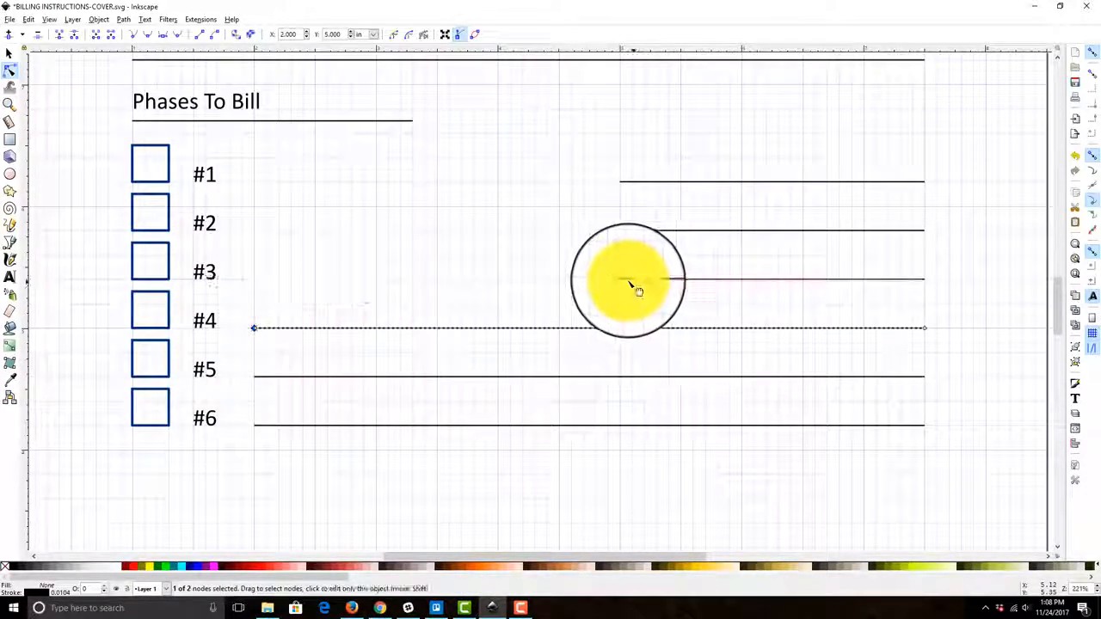
drag(633, 287, 255, 281)
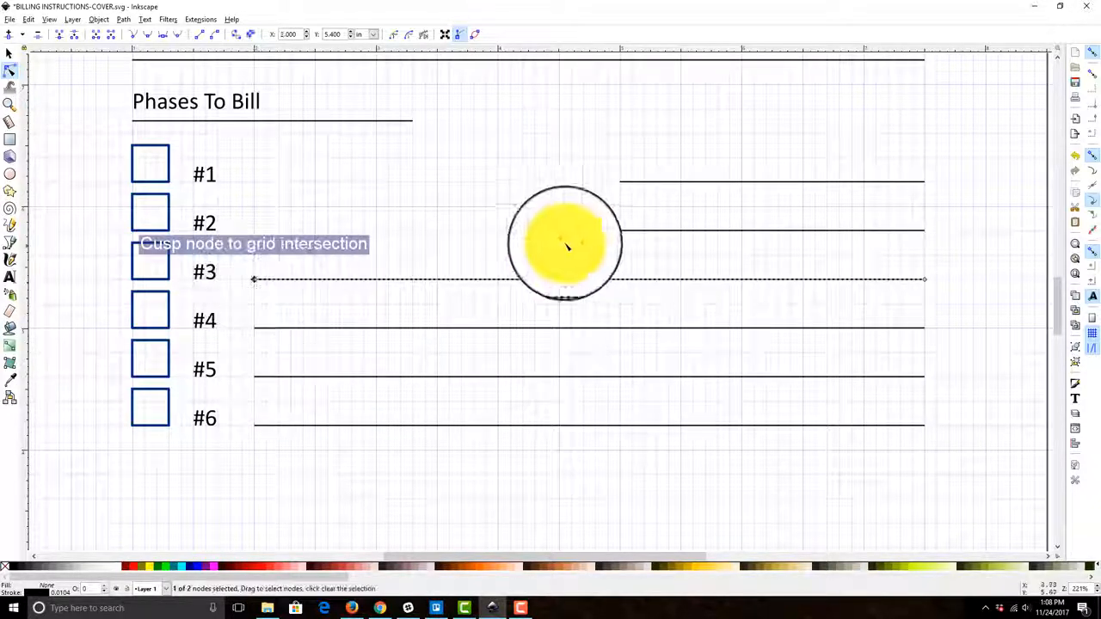
drag(623, 231, 255, 230)
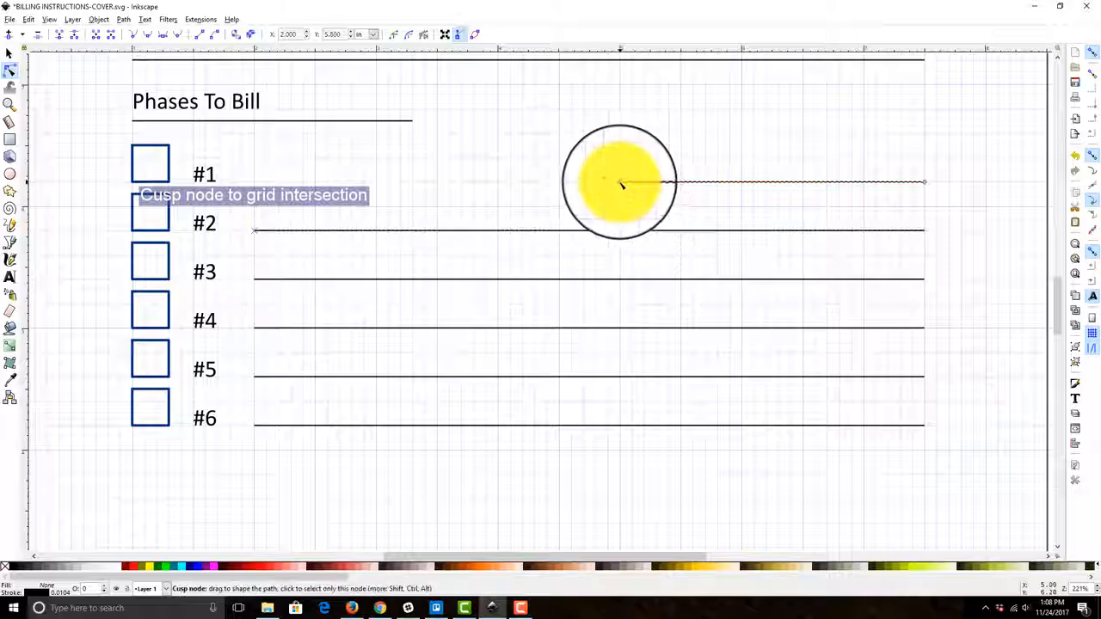
drag(621, 185, 249, 182)
click(9, 53)
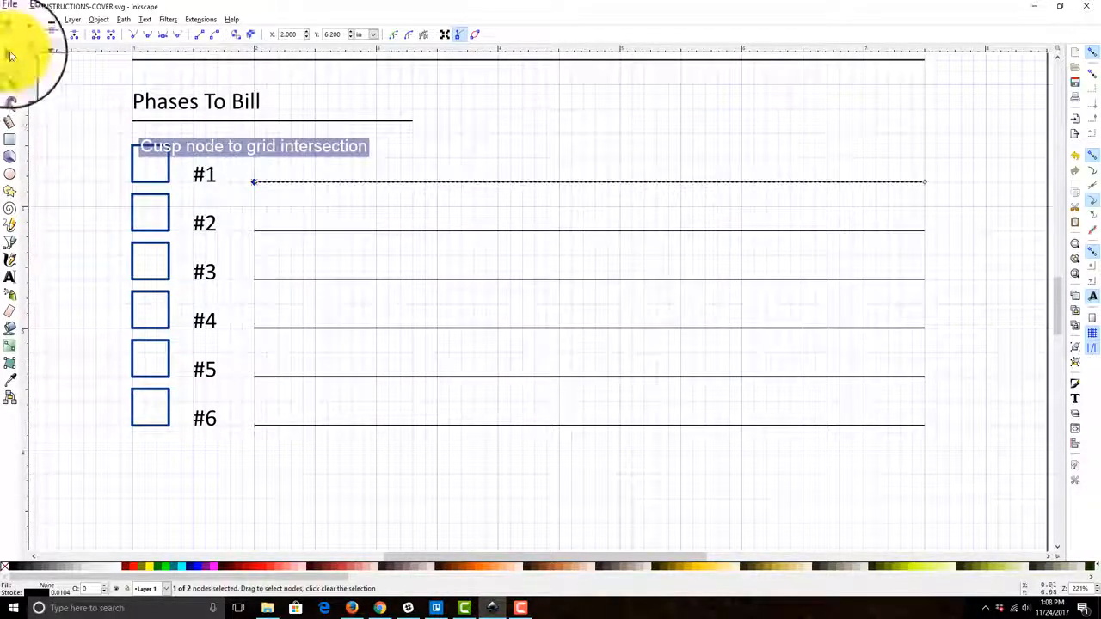
Delete the "Hold Specific Dollar Amount" label and its checkbox above the thick blue line.
scroll(425, 356, down, 6)
click(469, 376)
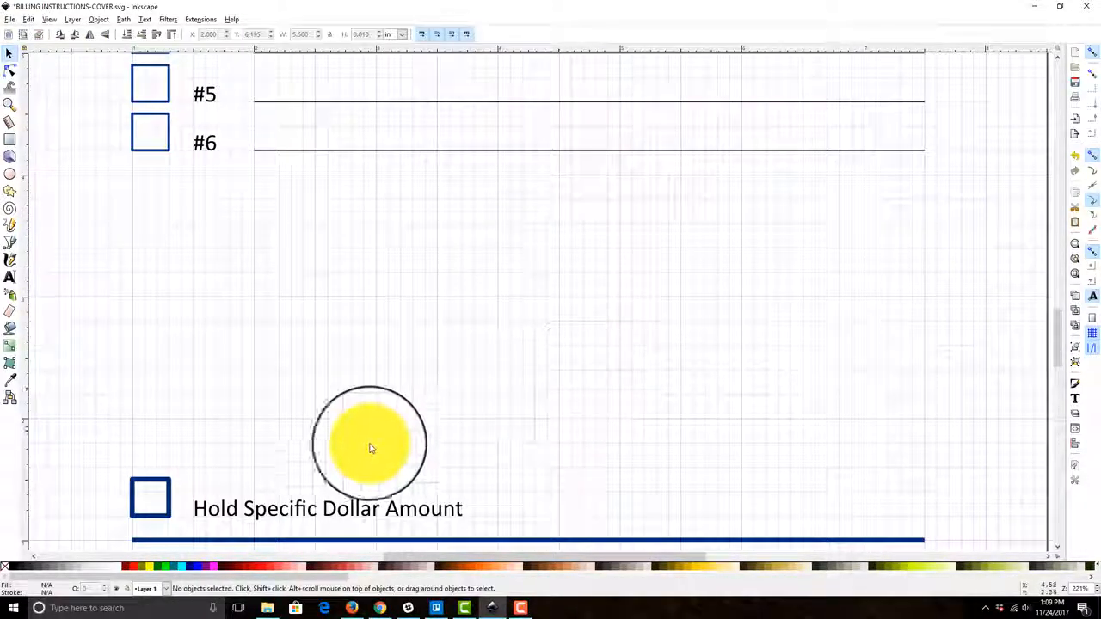
scroll(455, 425, down, 3)
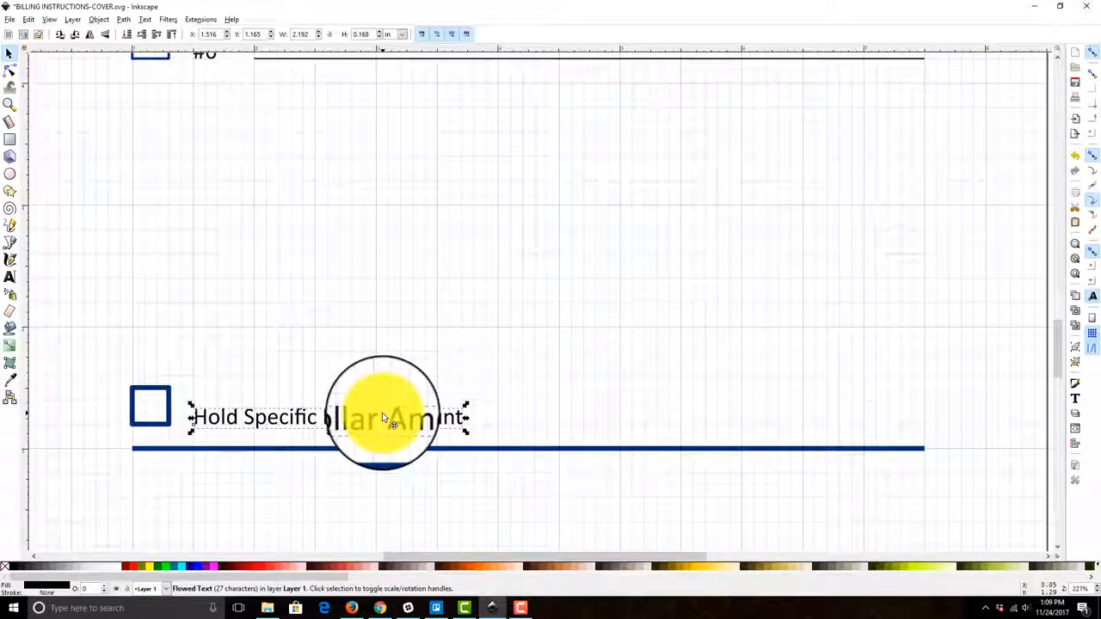
key(Delete)
scroll(183, 375, down, 1)
click(168, 399)
key(Delete)
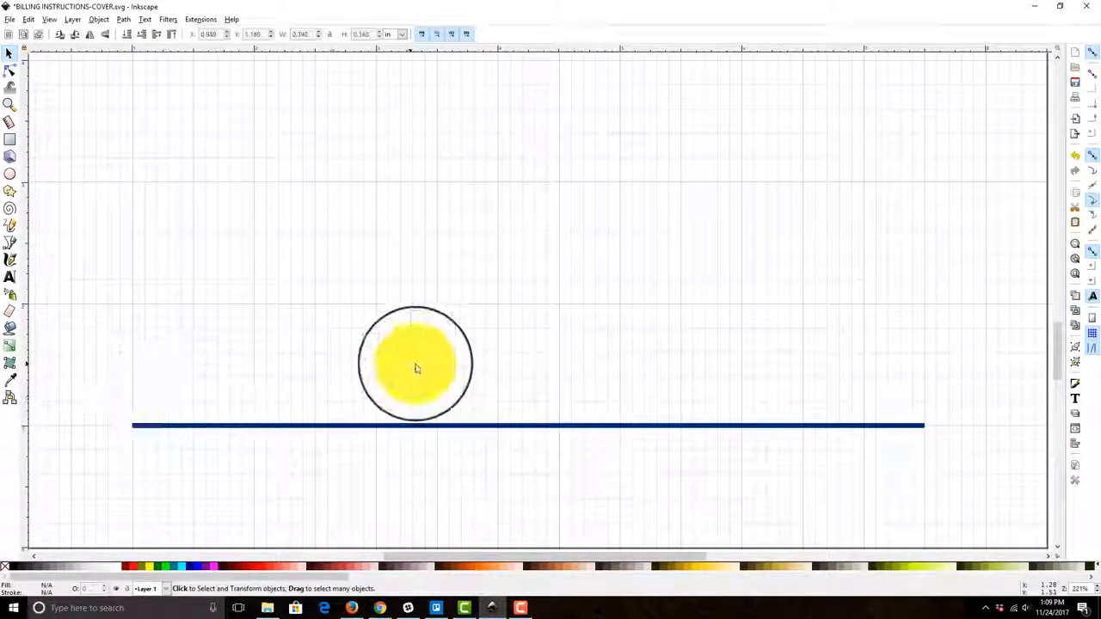
Add a colon to the section heading so that it reads "Phases To Bill:".
scroll(425, 372, up, 12)
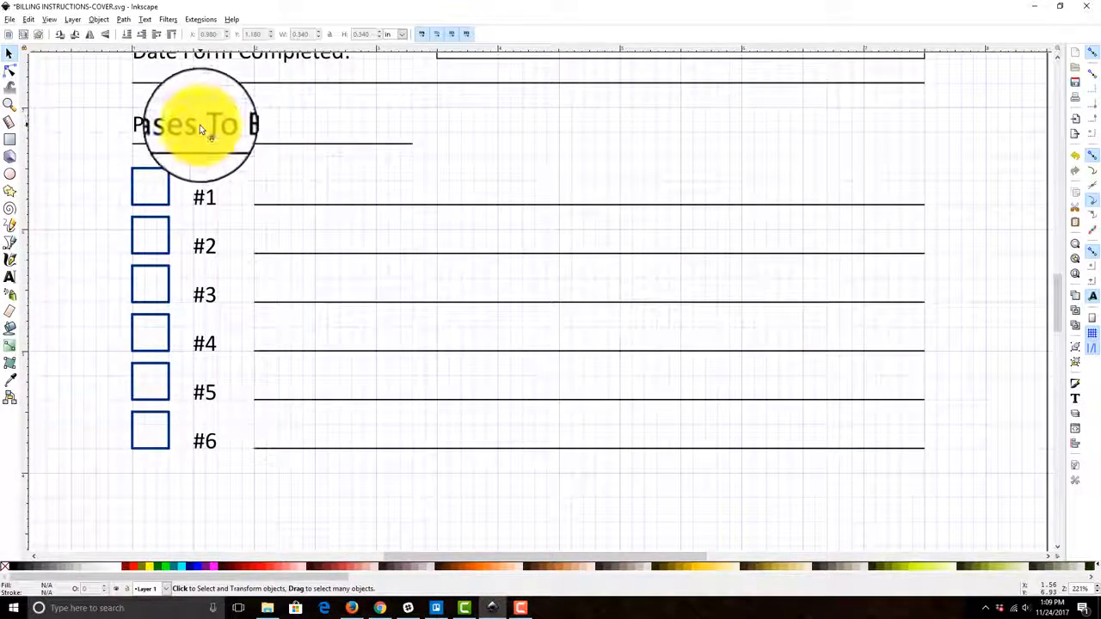
click(199, 127)
click(1074, 398)
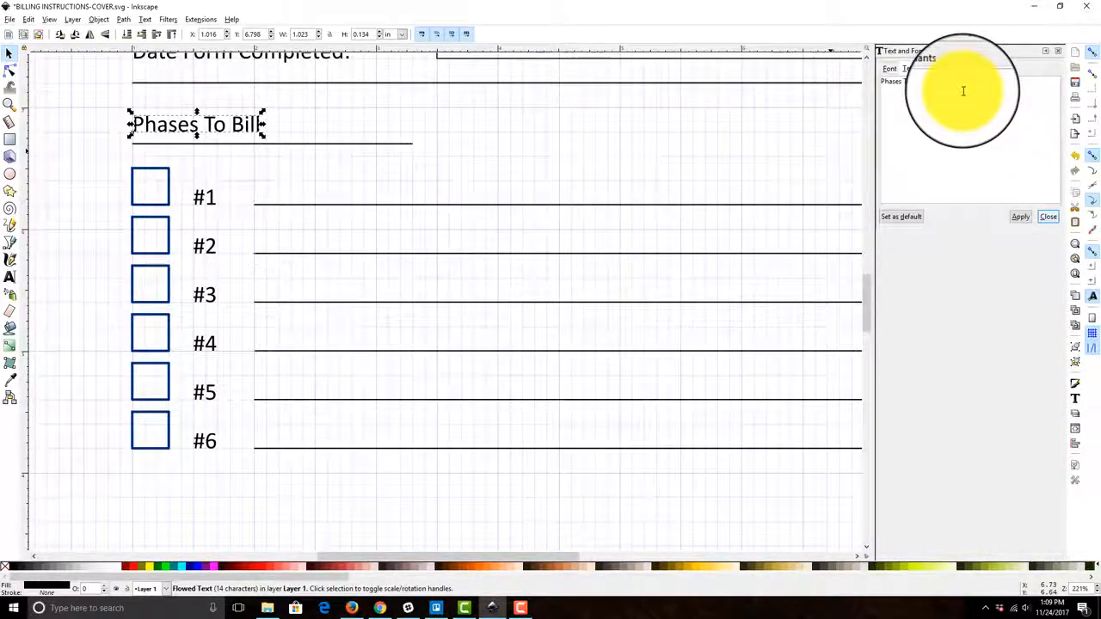
click(1022, 221)
click(1050, 220)
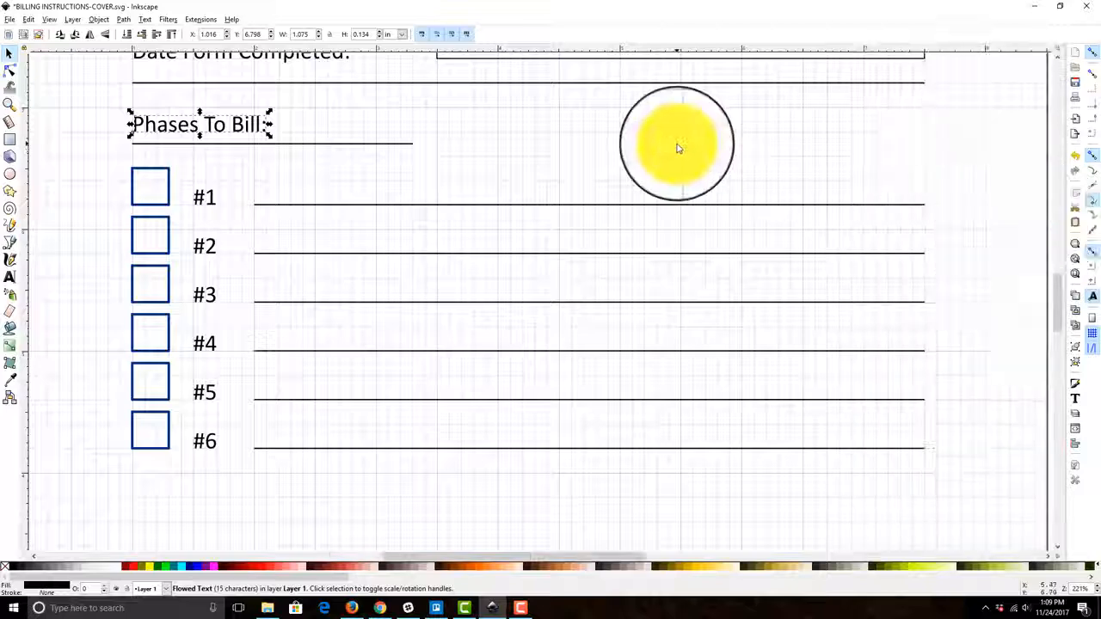
Duplicate the whole Phases To Bill section and move the copy straight down until its #6 line lies on the thick blue line.
drag(117, 99, 943, 474)
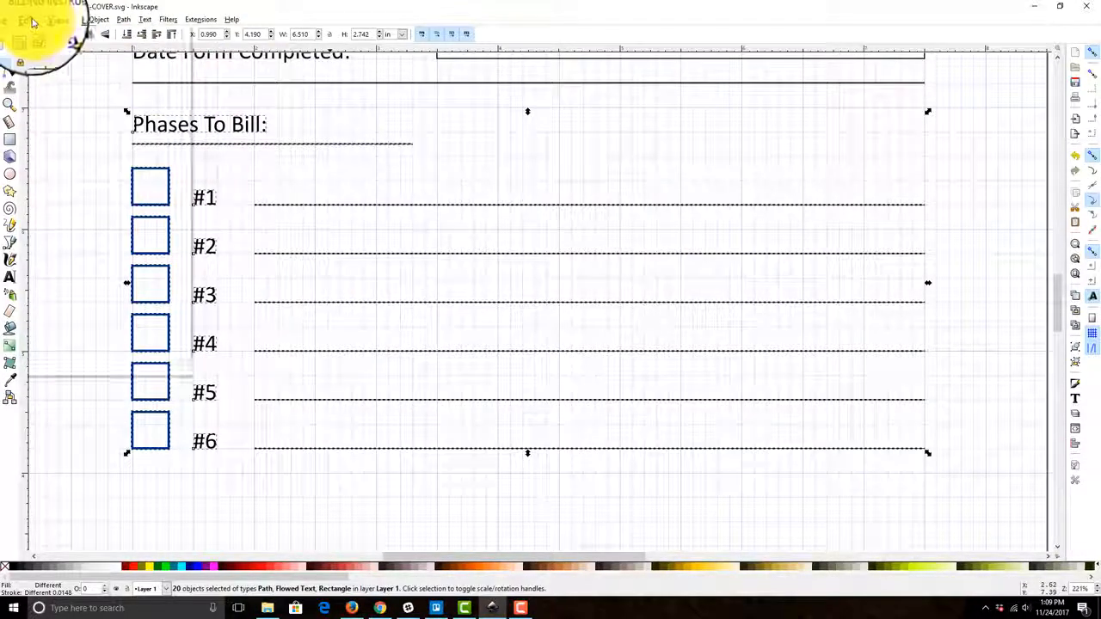
click(30, 19)
click(81, 164)
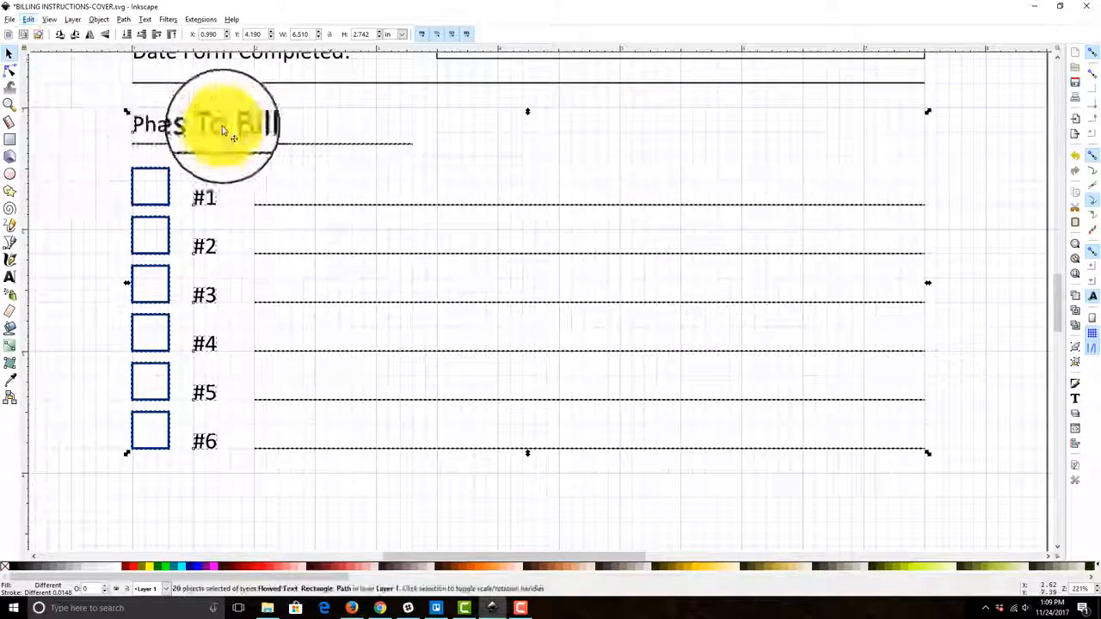
drag(222, 129, 197, 519)
scroll(395, 331, down, 10)
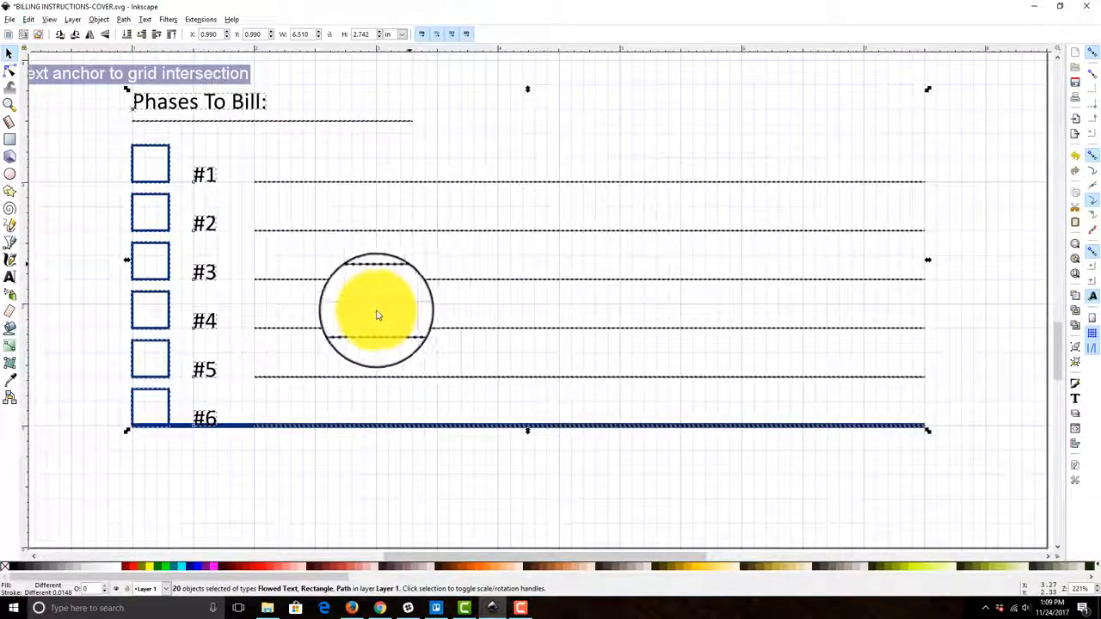
Delete the checkbox, label and fill-in line of the copied section's #6 row at the thick blue line.
click(9, 311)
mouse_move(95, 373)
mouse_down()
mouse_move(258, 411)
mouse_move(172, 378)
mouse_up()
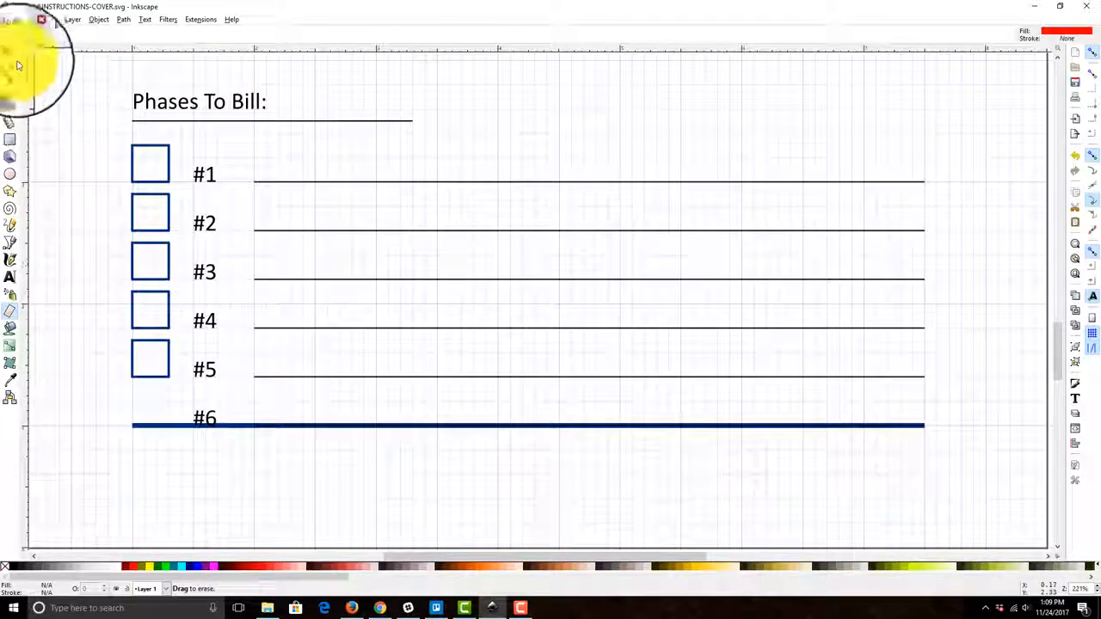
click(15, 60)
scroll(74, 381, down, 2)
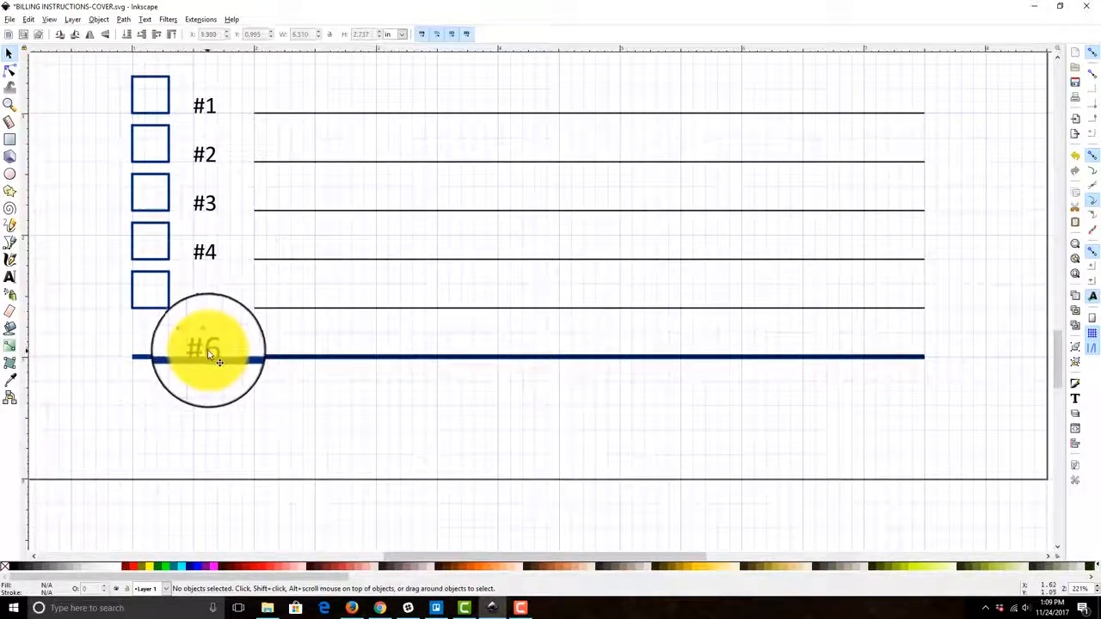
key(Delete)
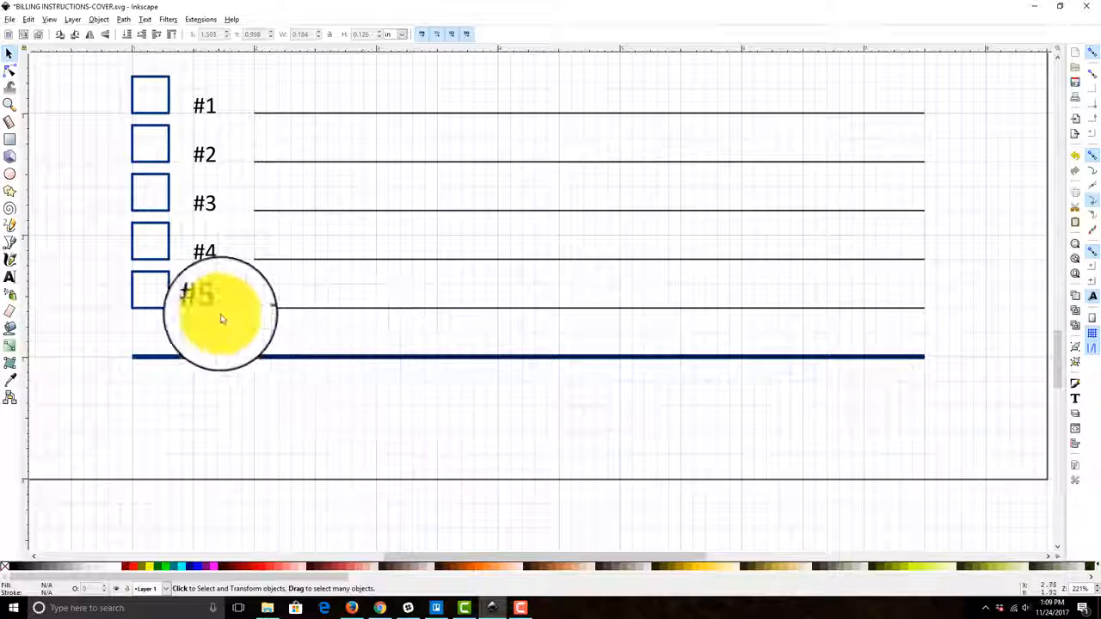
drag(221, 316, 946, 400)
Replace the copied section's heading text with "Special Instructions:".
scroll(344, 327, up, 5)
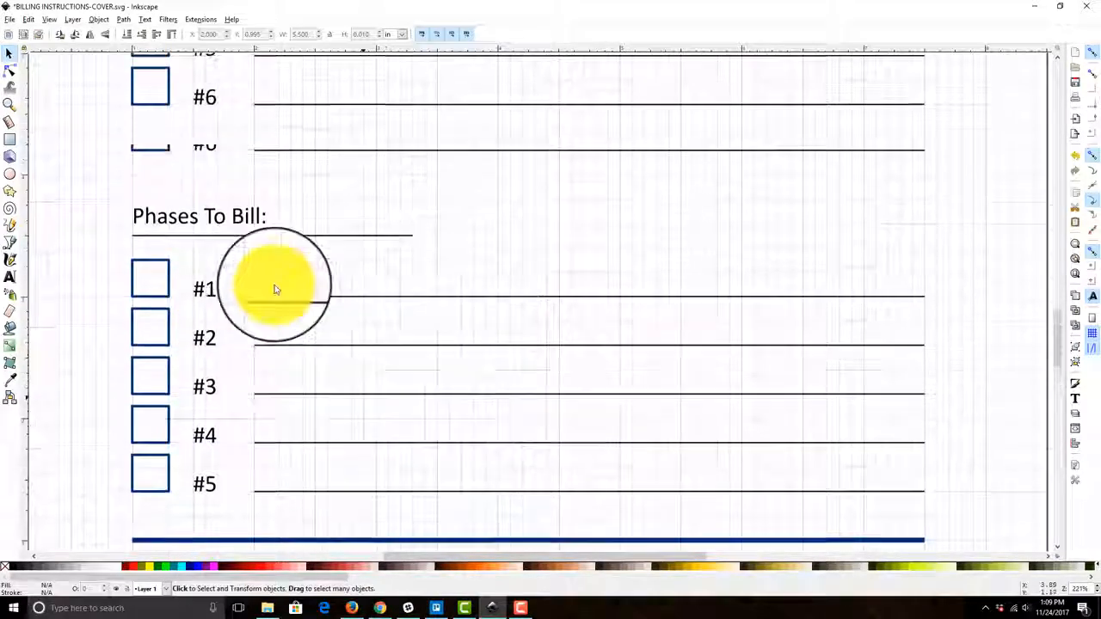
click(219, 226)
click(1089, 402)
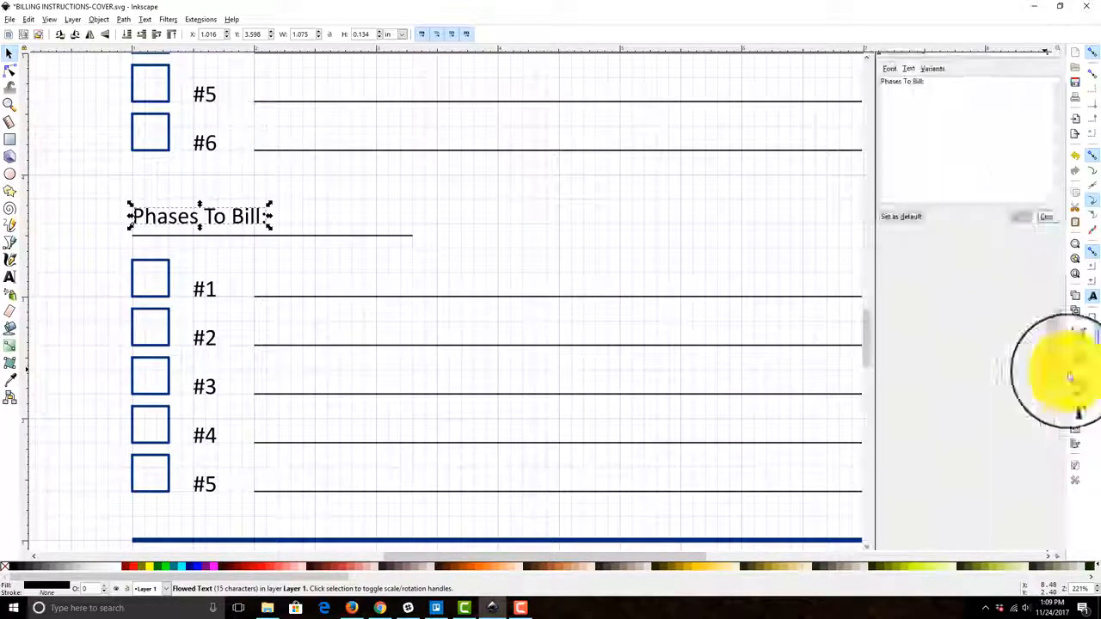
triple_click(912, 81)
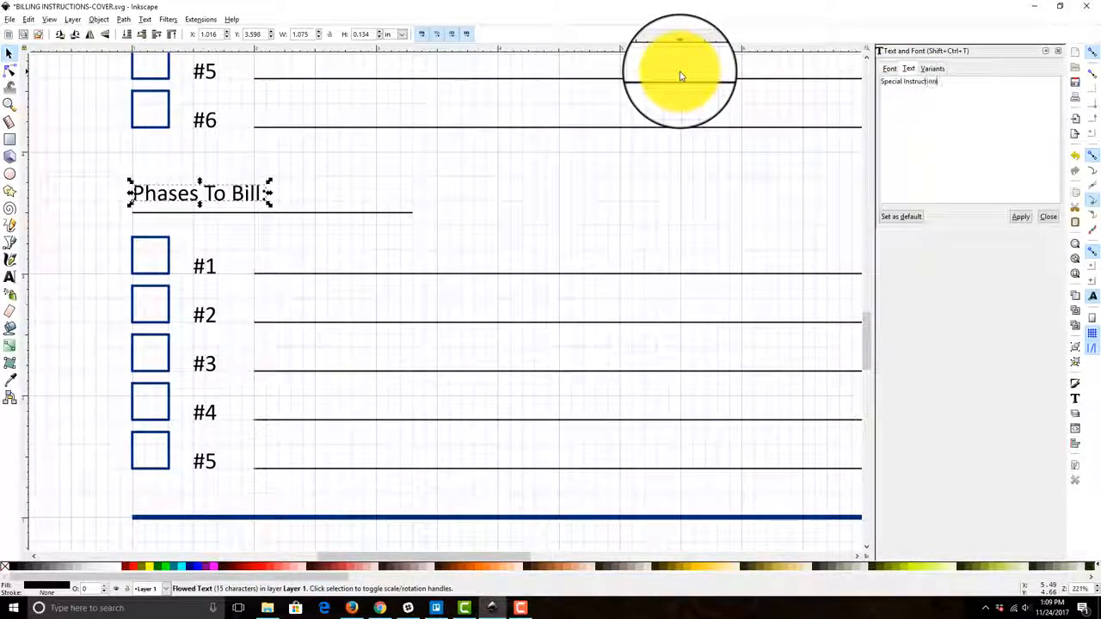
click(1021, 217)
scroll(487, 231, down, 1)
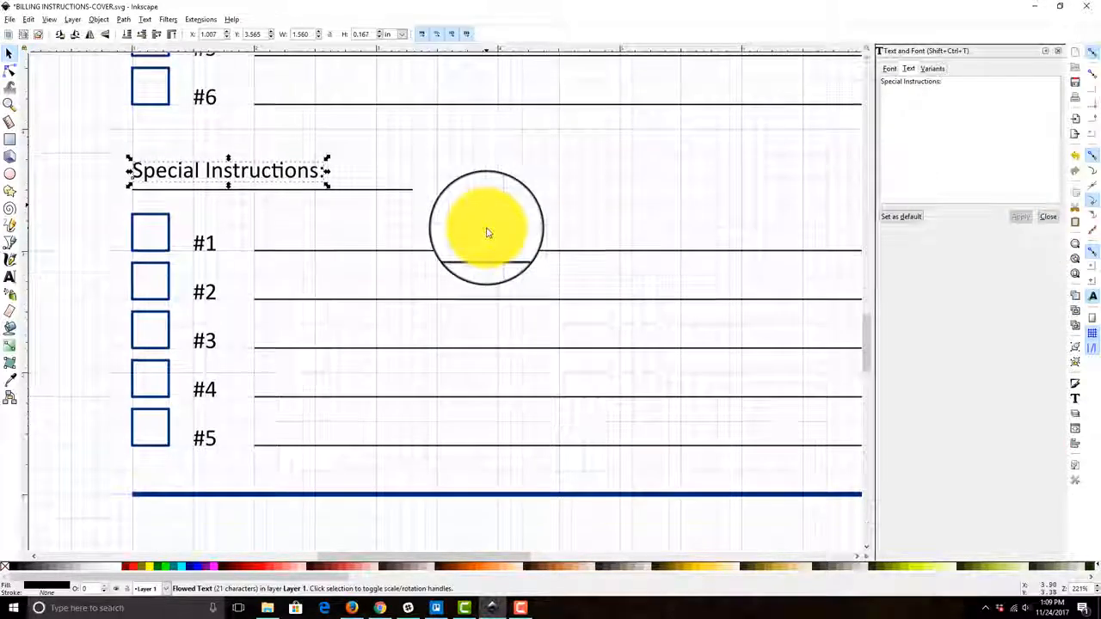
click(486, 231)
Delete the number labels #1 through #5 under Special Instructions.
scroll(277, 251, down, 1)
click(209, 228)
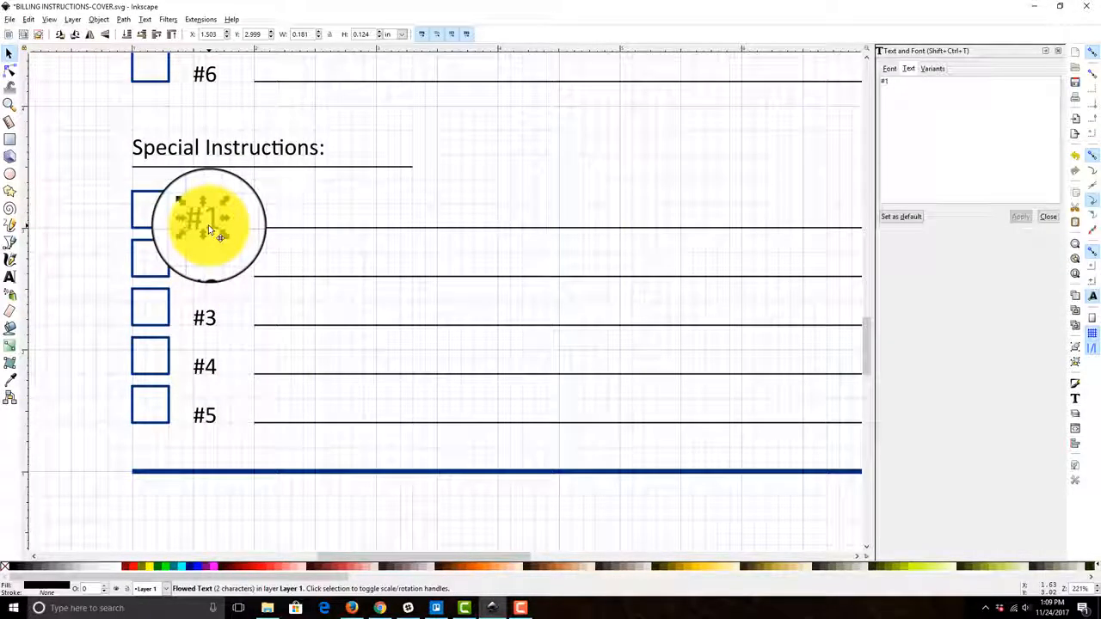
click(207, 272)
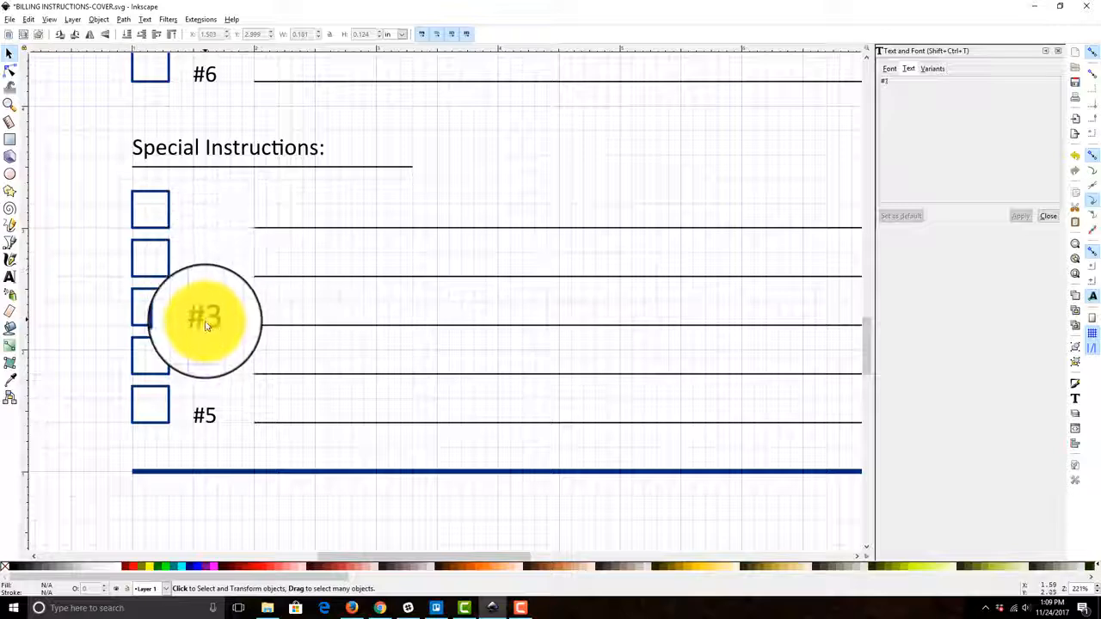
click(204, 351)
click(211, 417)
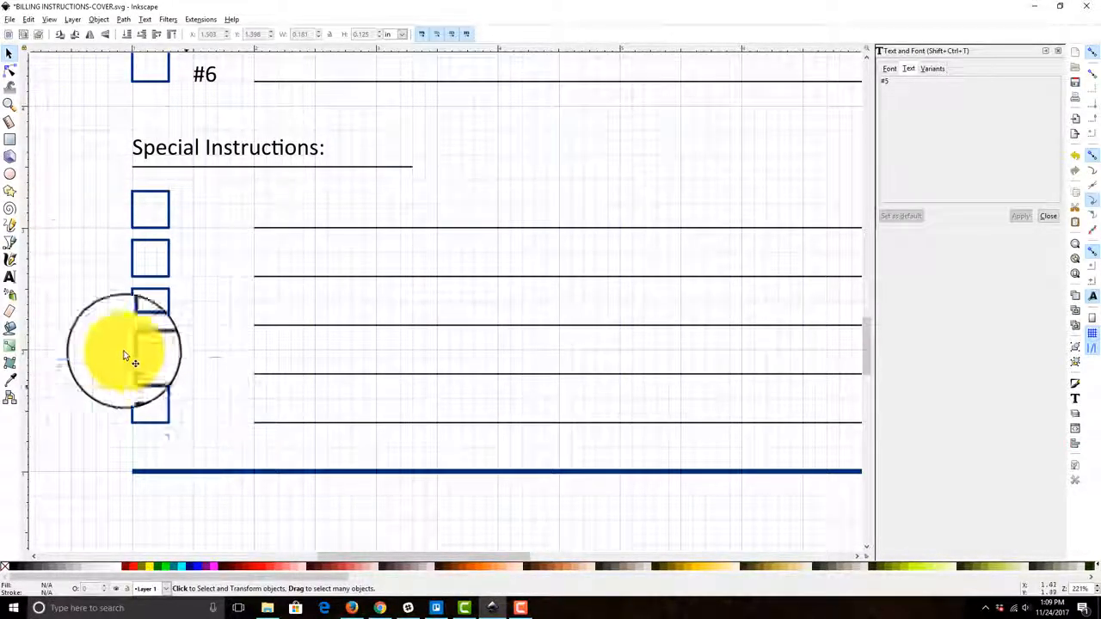
Delete the five checkbox squares under Special Instructions.
drag(76, 280, 211, 418)
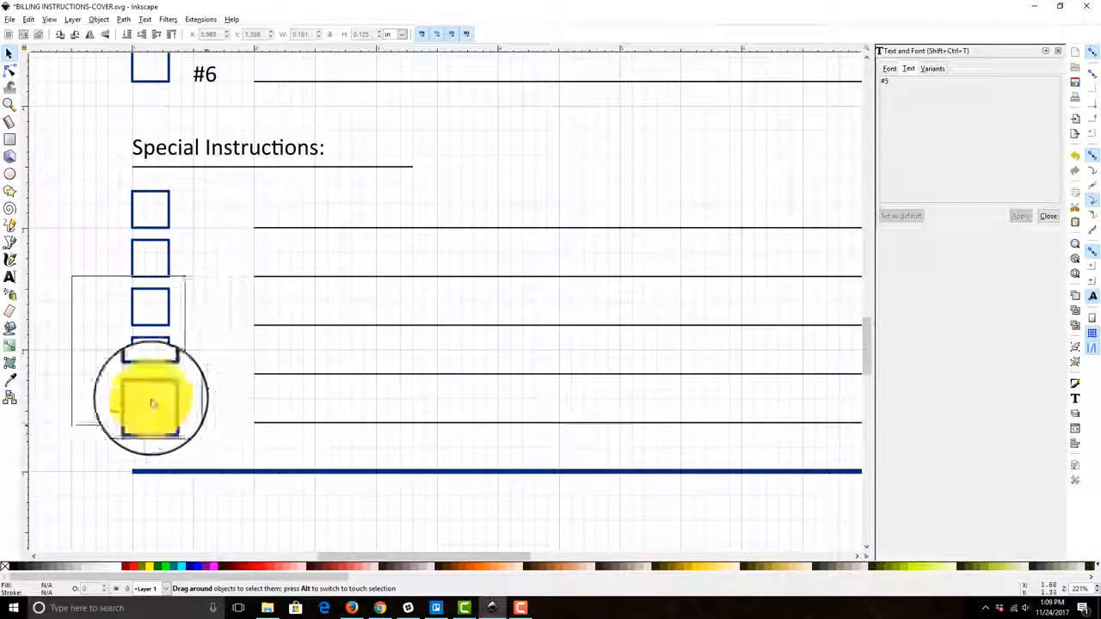
drag(102, 180, 190, 438)
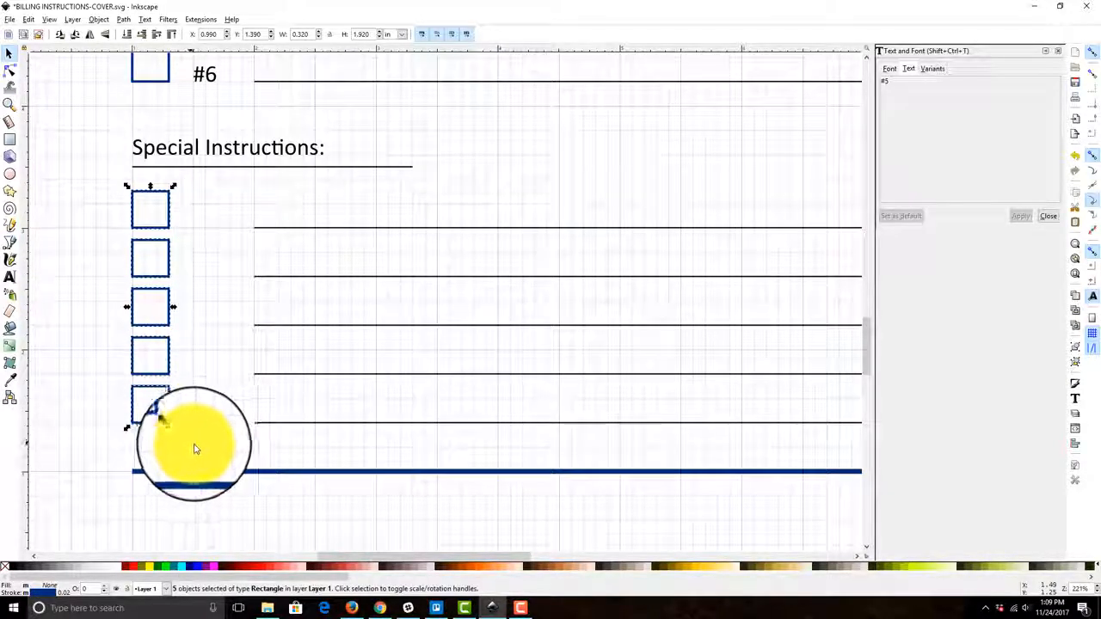
key(Delete)
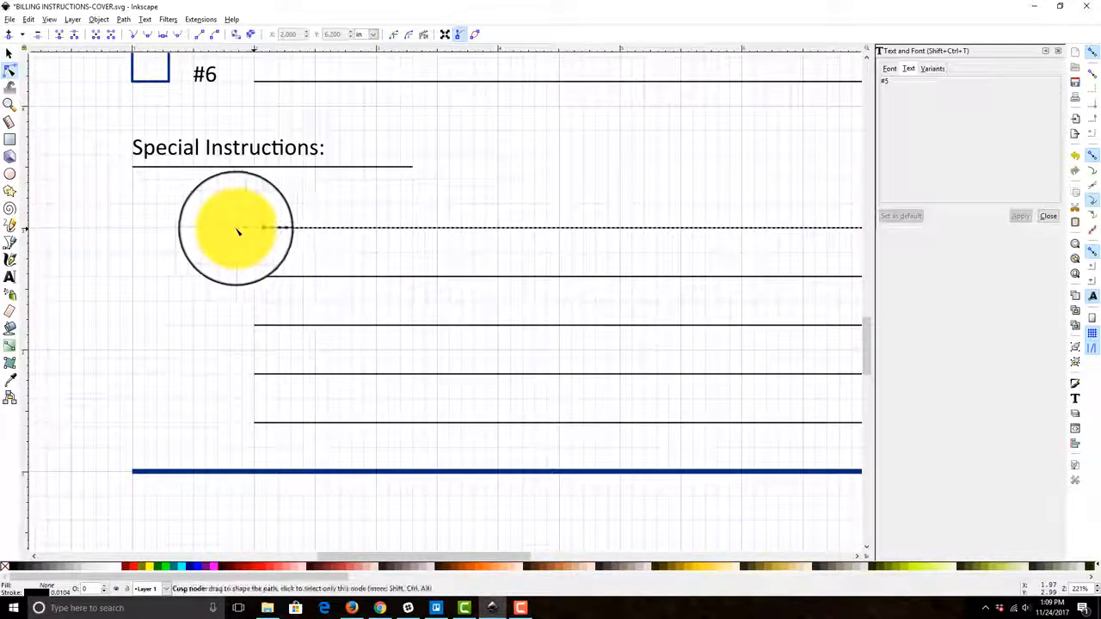
Extend the five Special Instructions lines leftward by moving their left end nodes to X 1 in, flush with the heading underline.
drag(238, 231, 134, 229)
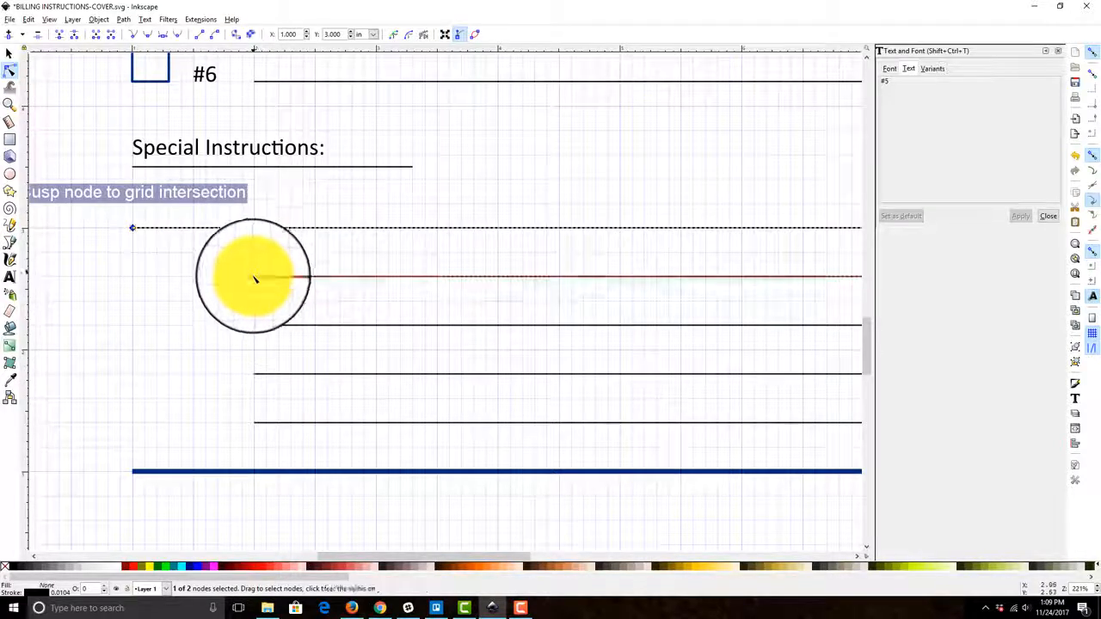
drag(129, 277, 132, 276)
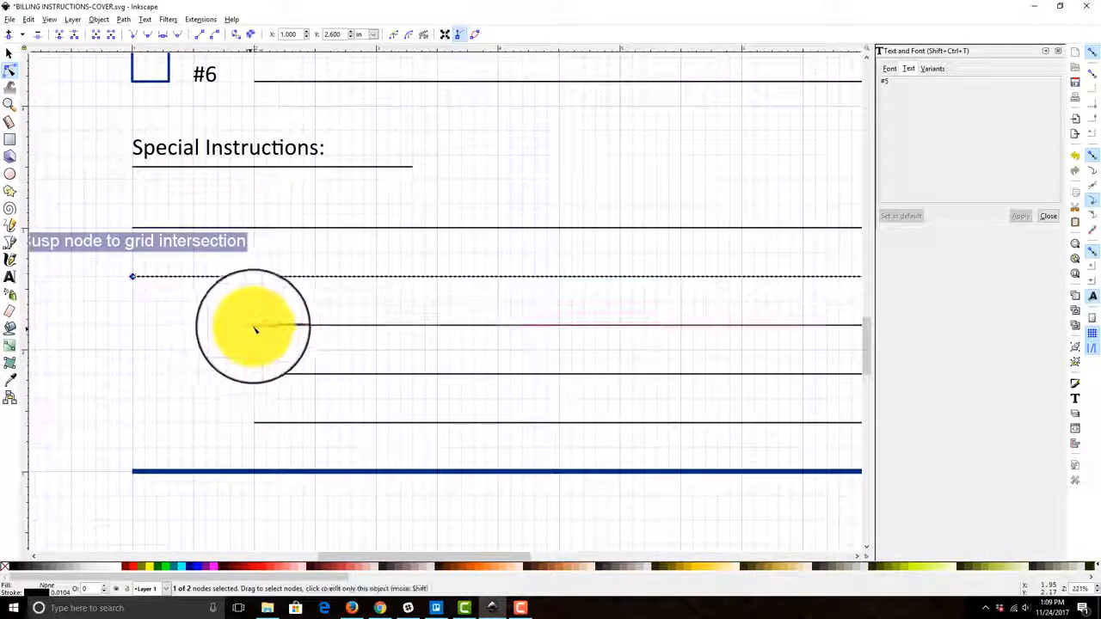
drag(253, 327, 132, 325)
drag(257, 376, 131, 374)
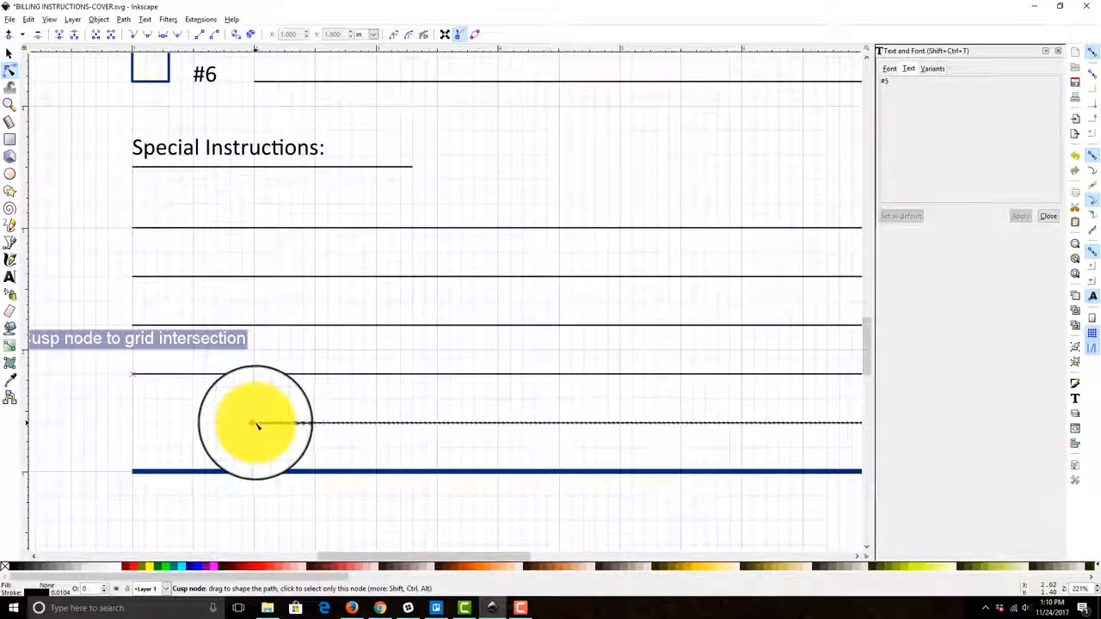
drag(256, 424, 131, 422)
scroll(639, 202, down, 1)
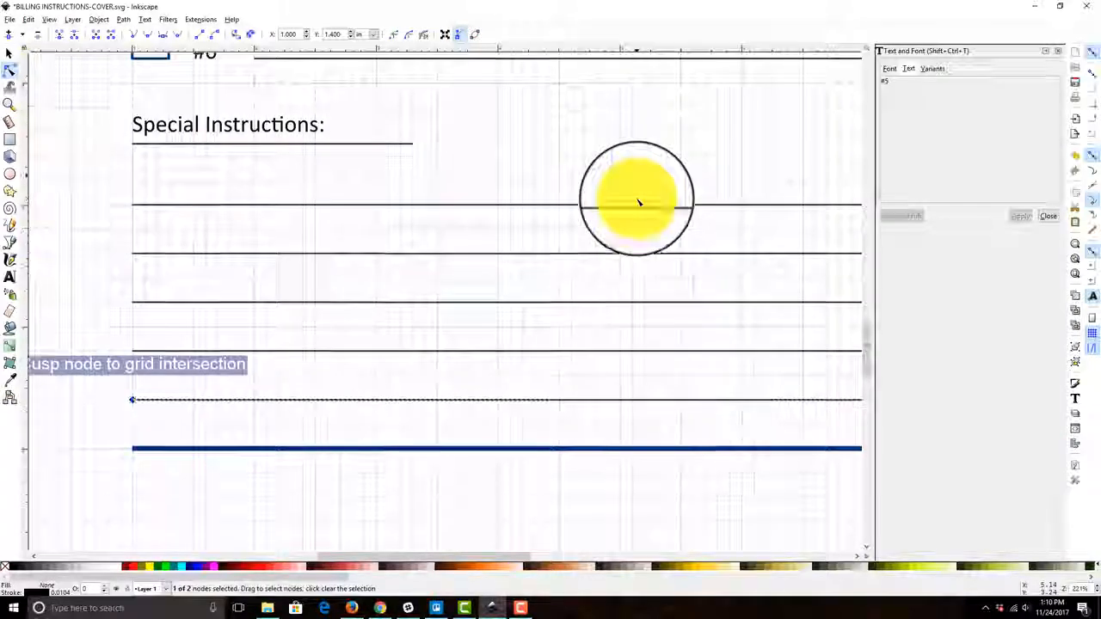
Delete all the leftover phase fields, checkboxes, labels and lines lying beside the page.
scroll(61, 210, up, 3)
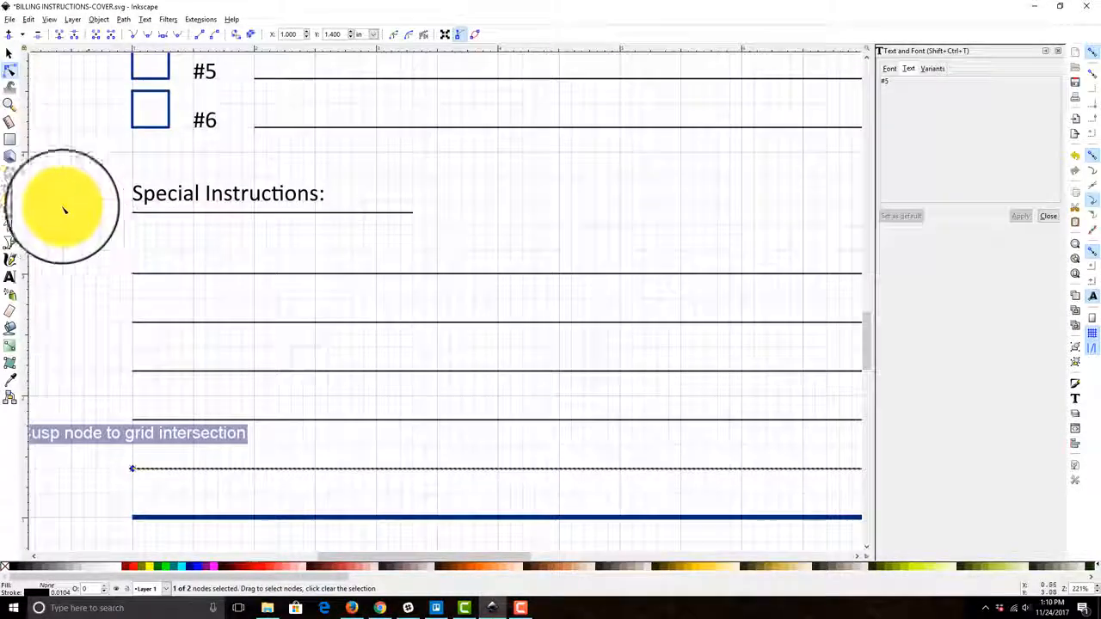
click(11, 107)
click(125, 38)
scroll(339, 364, down, 3)
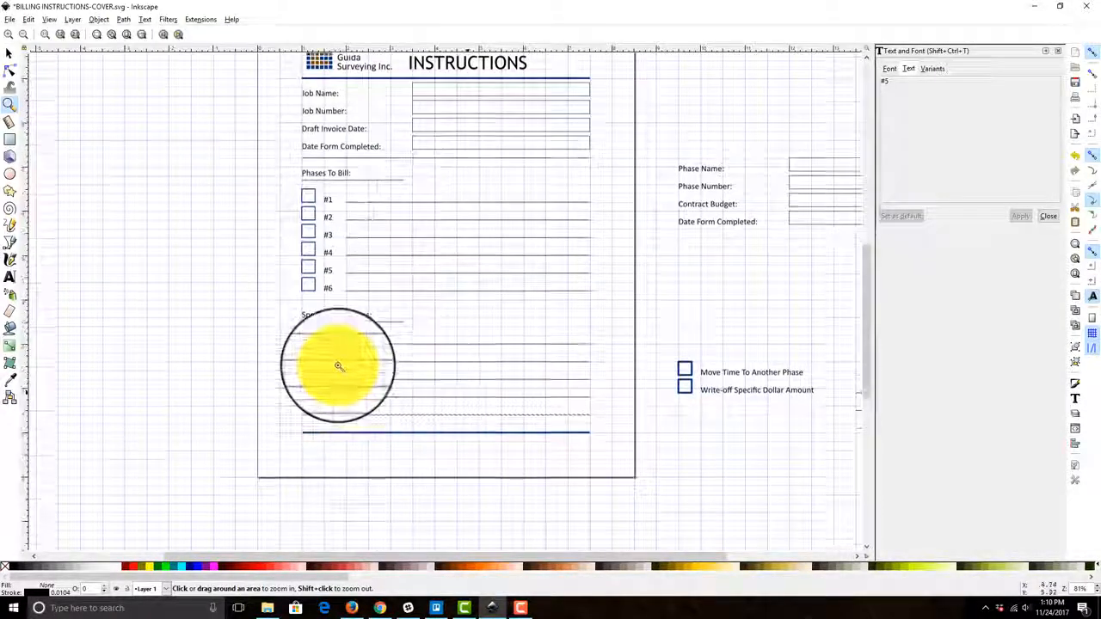
click(8, 52)
click(233, 388)
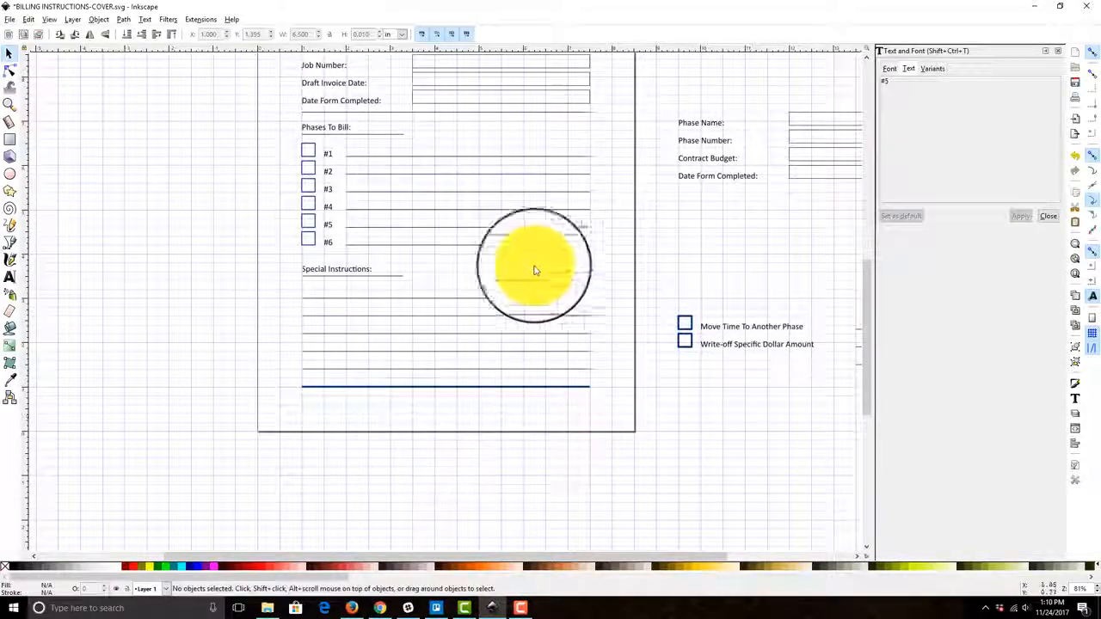
scroll(602, 370, down, 1)
drag(715, 440, 407, 464)
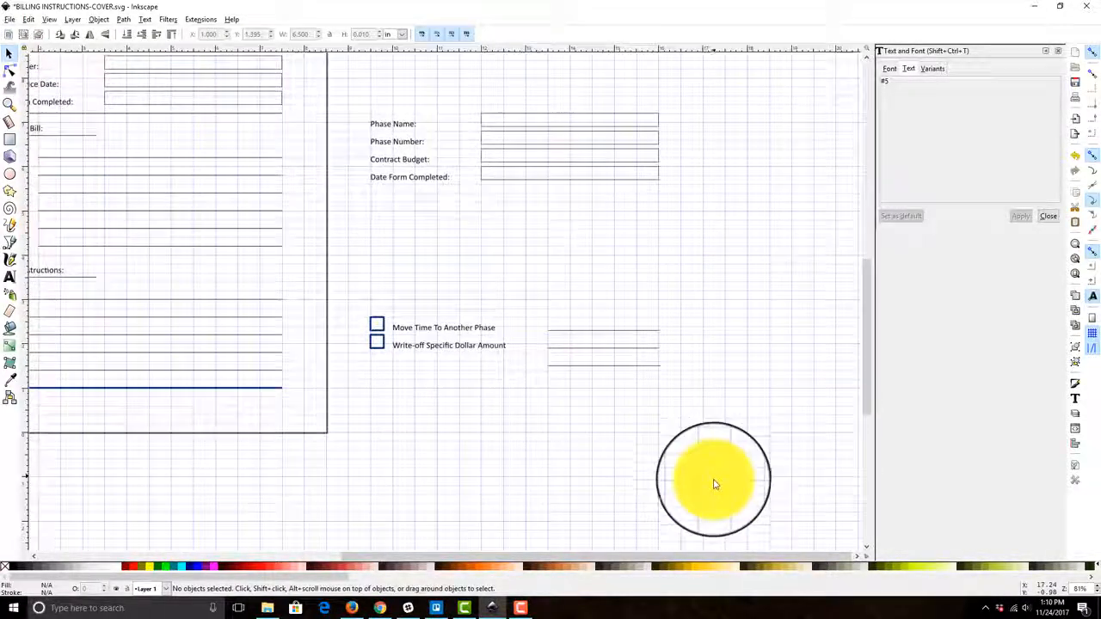
drag(715, 481, 359, 83)
key(Delete)
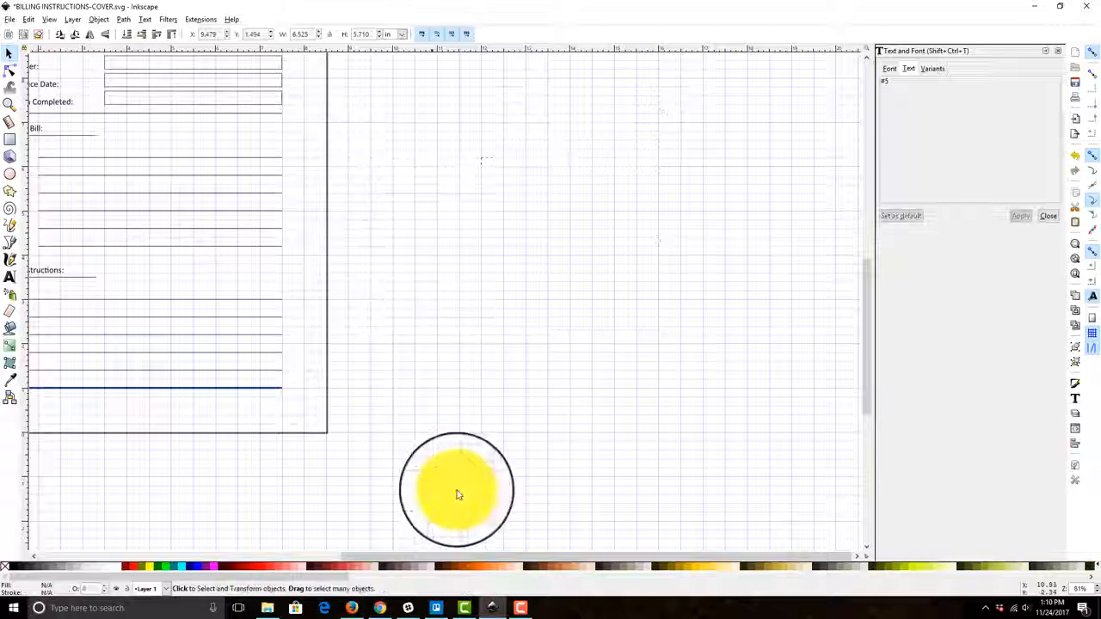
Save the finished cover form to its existing BILLING INSTRUCTIONS-COVER.svg file.
drag(364, 314, 647, 418)
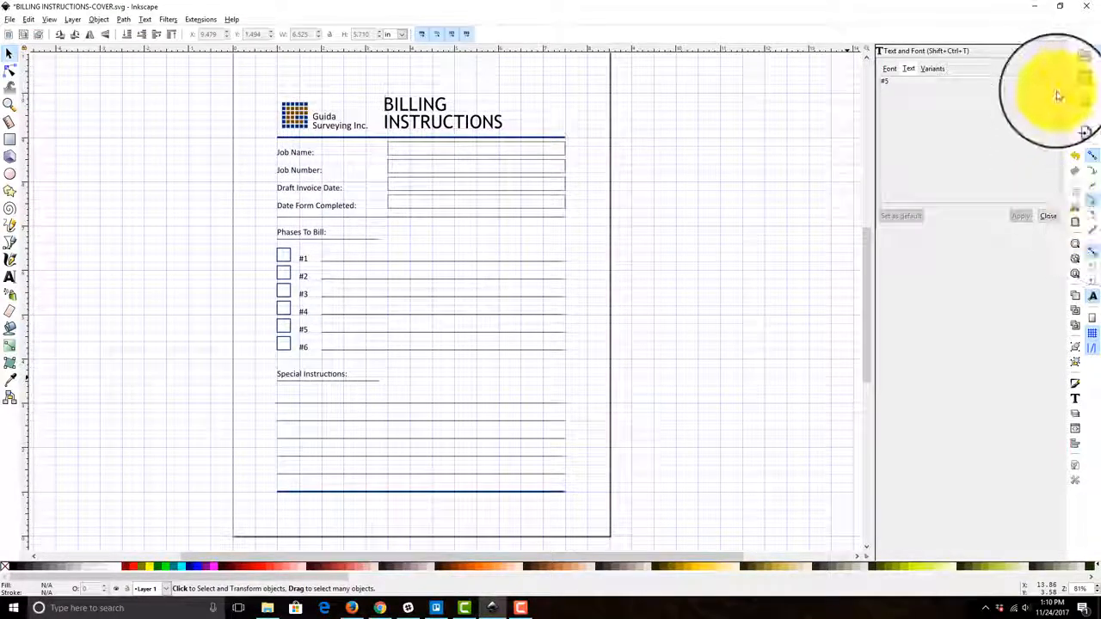
click(1079, 280)
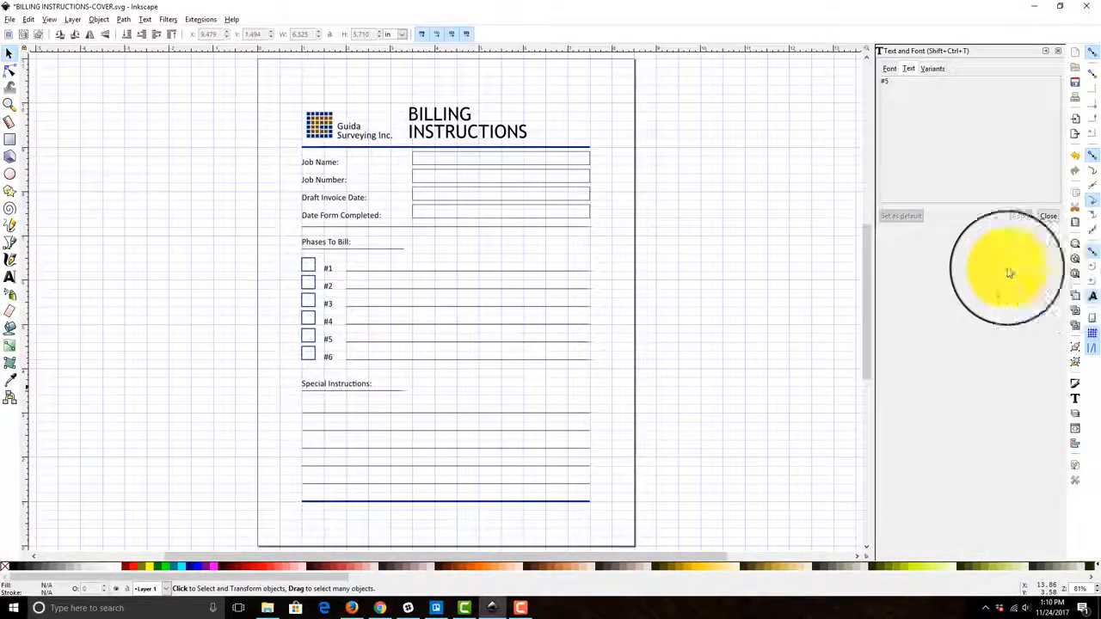
click(10, 19)
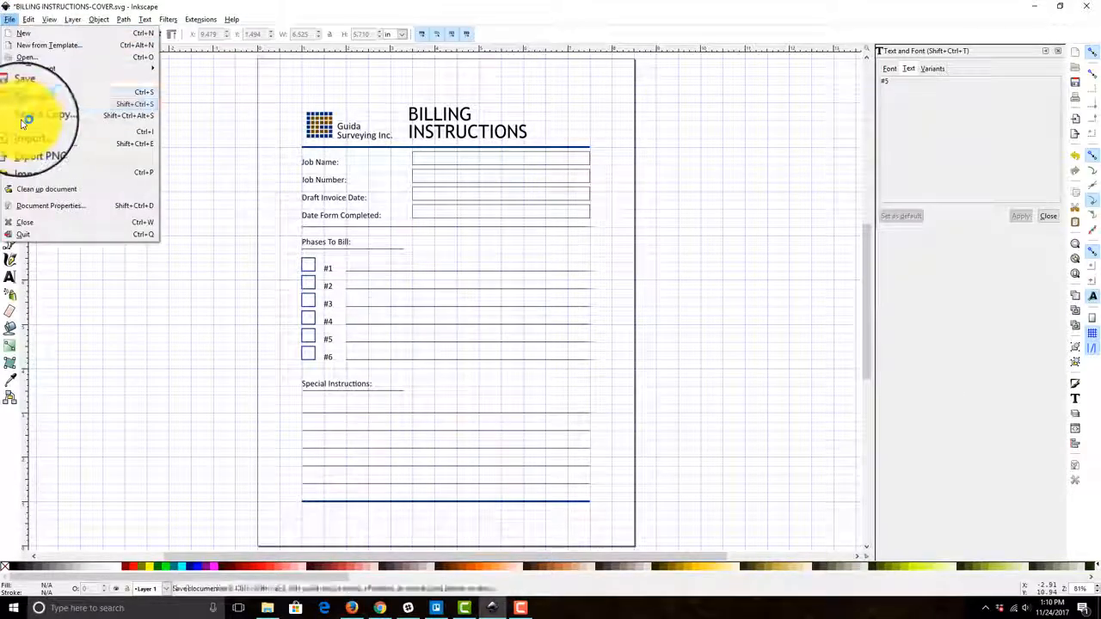
click(26, 92)
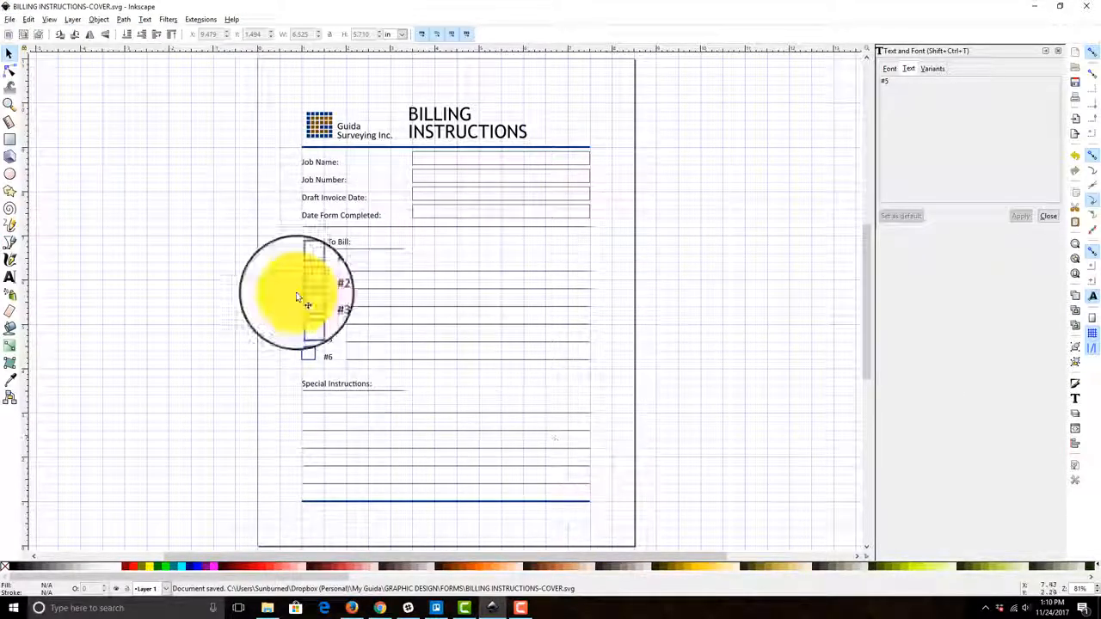
Save the cover form in PDF format as BILLING INSTRUCTIONS-COVER.pdf in the FORMS folder, with fonts embedded.
click(9, 21)
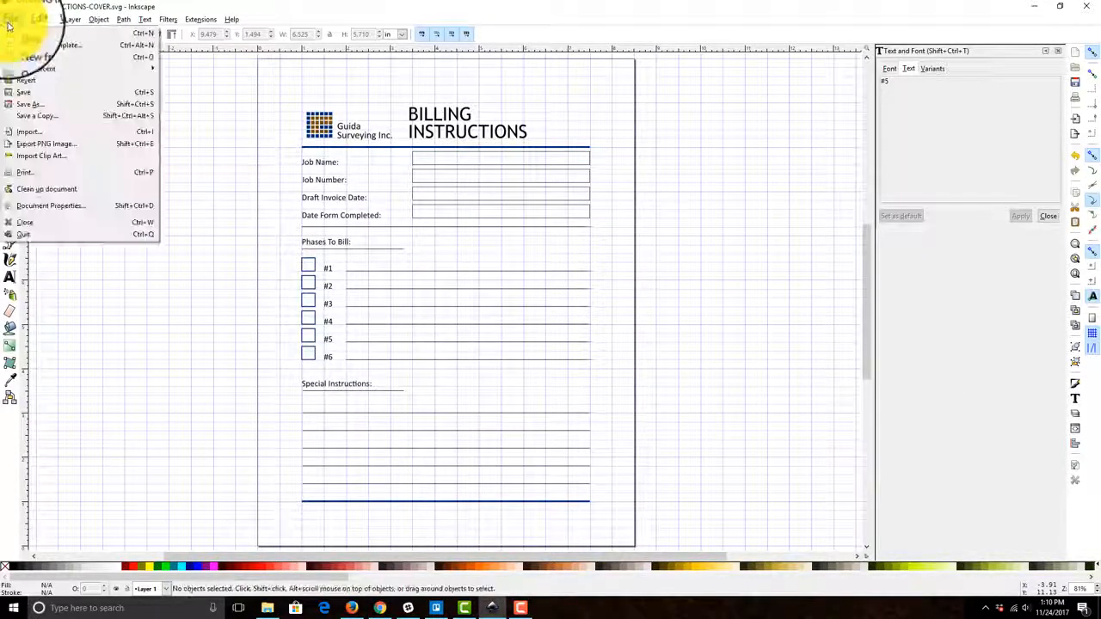
click(30, 115)
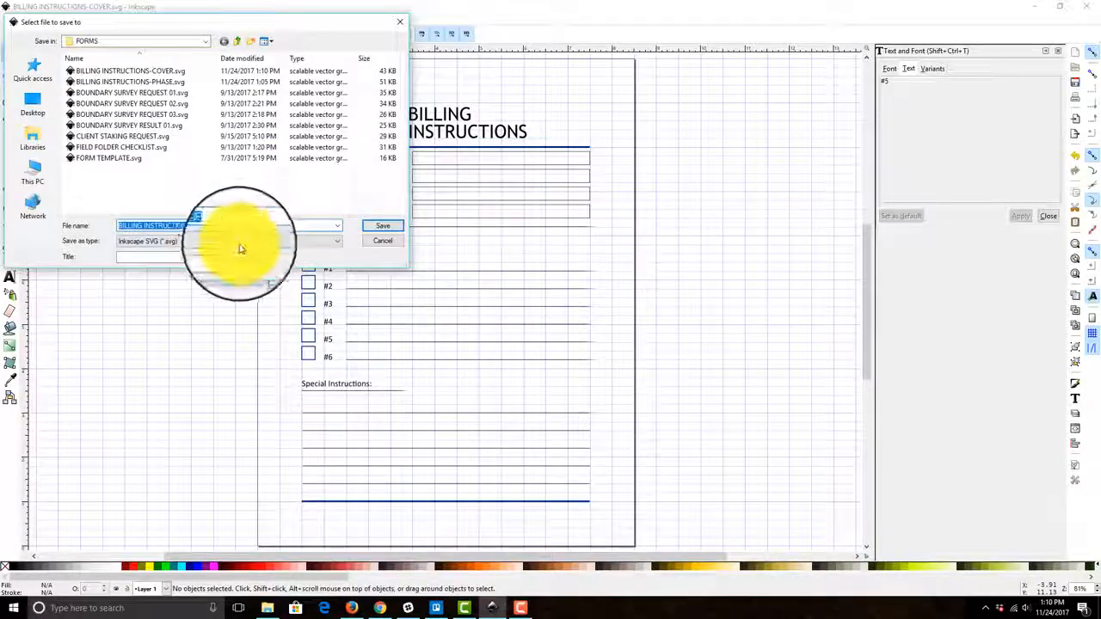
click(224, 241)
click(246, 281)
click(381, 227)
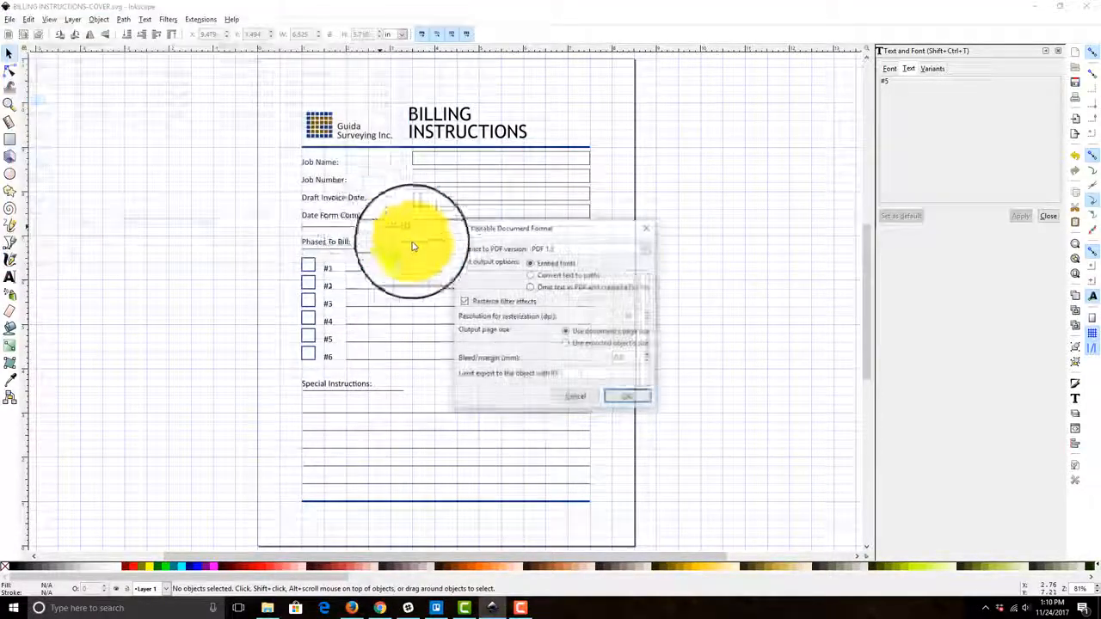
click(650, 390)
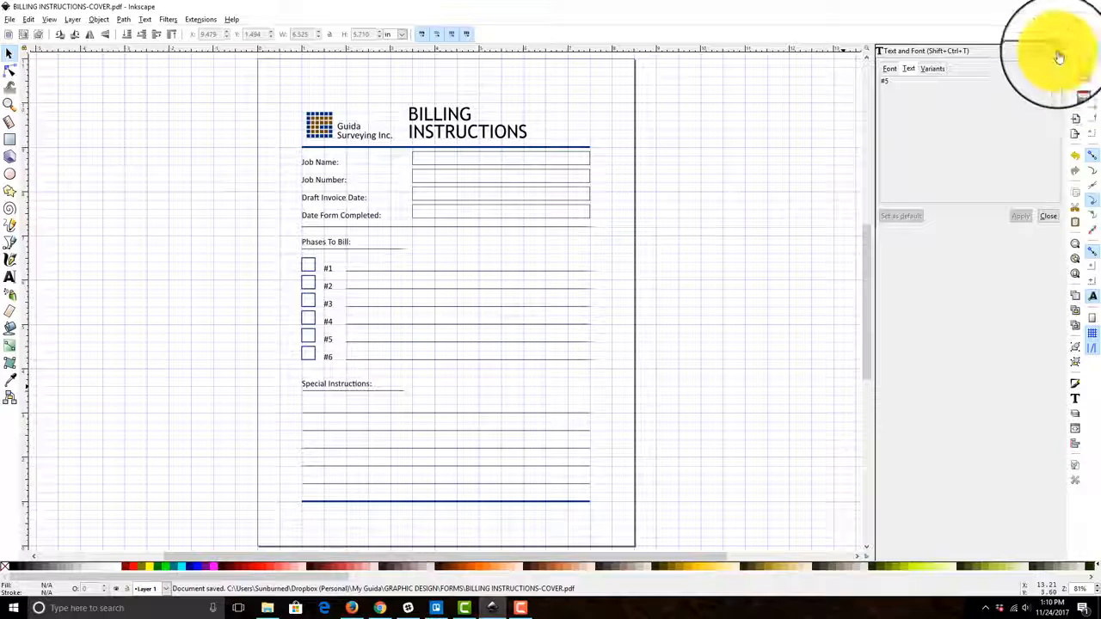
Close the drawing program and open BILLING INSTRUCTIONS-COVER.pdf from the FORMS folder in Nitro Pro.
click(1060, 53)
click(1086, 6)
click(480, 352)
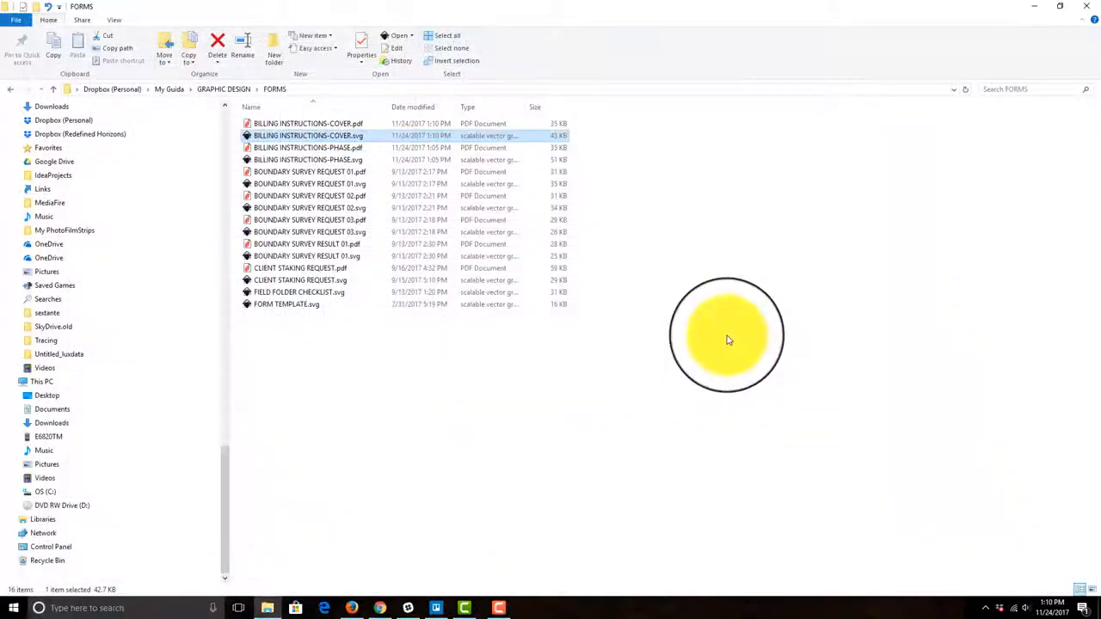
click(727, 339)
double_click(322, 125)
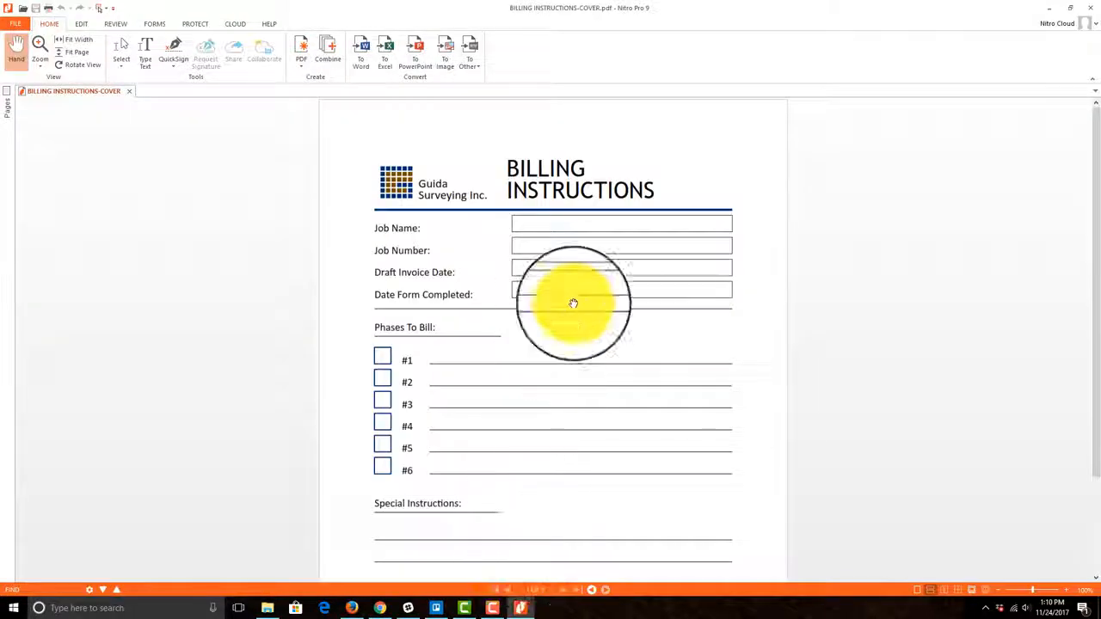
Review the cover PDF from the job fields through Phases To Bill to Special Instructions, and close it.
scroll(574, 307, down, 3)
scroll(575, 313, up, 2)
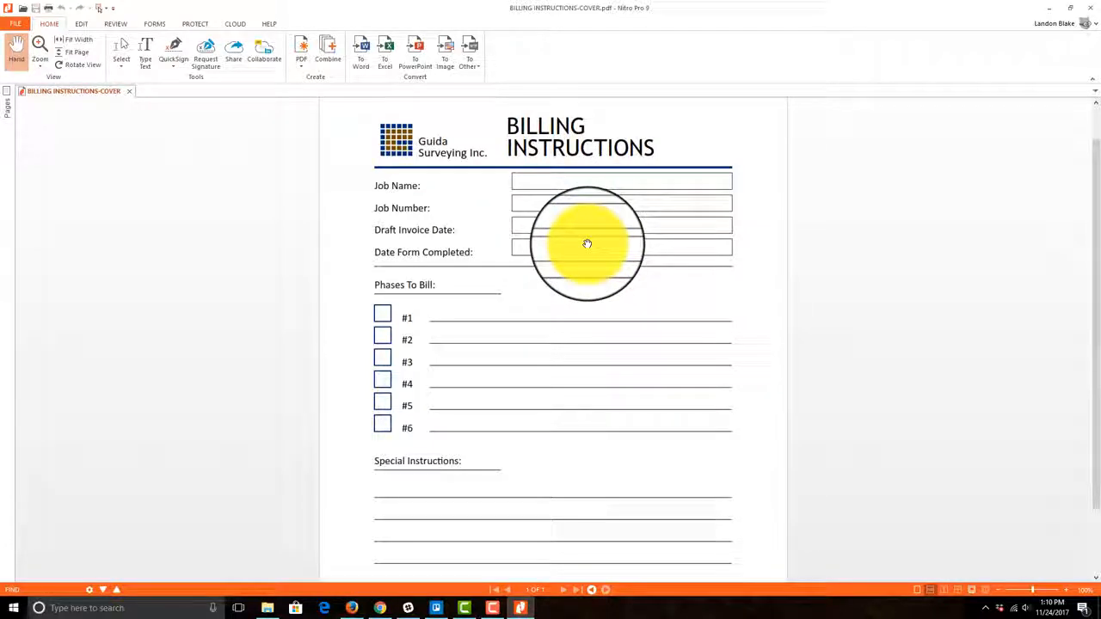
scroll(585, 241, down, 2)
scroll(354, 227, up, 1)
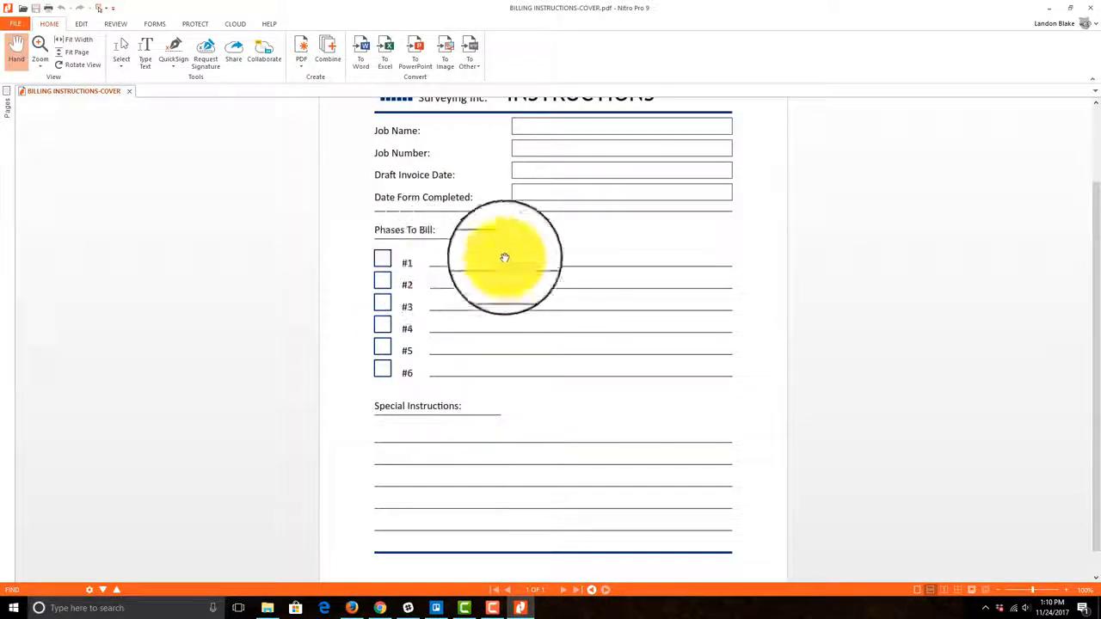
scroll(700, 480, down, 1)
scroll(683, 491, up, 3)
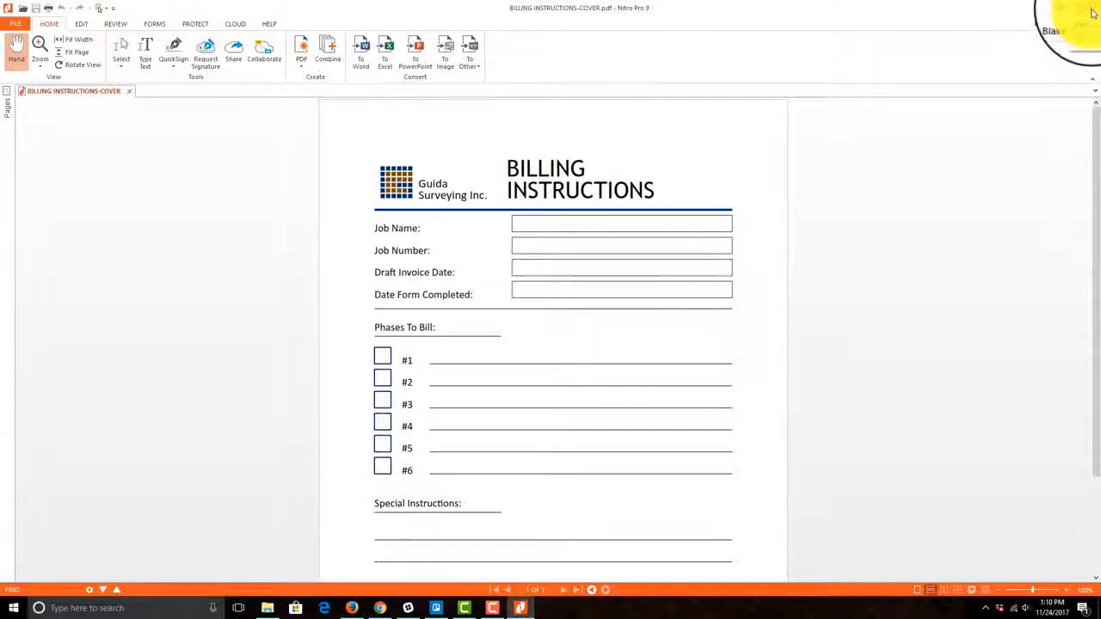
click(1093, 12)
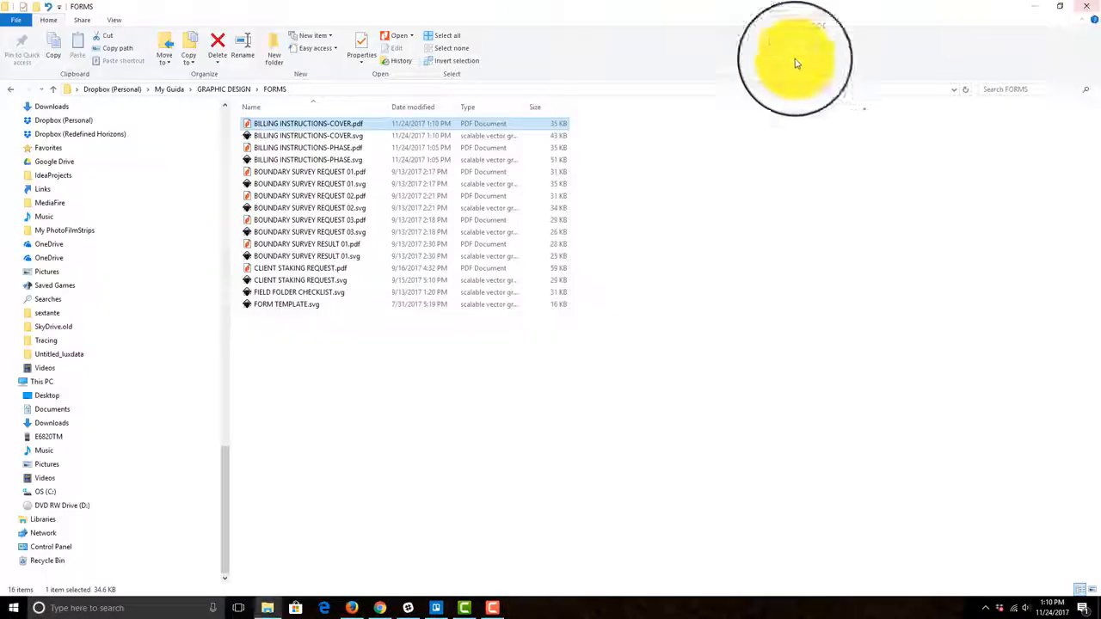
Open BILLING INSTRUCTIONS-PHASE.pdf and examine its phase fields, billing instruction checkboxes, work description lines and footer.
double_click(341, 150)
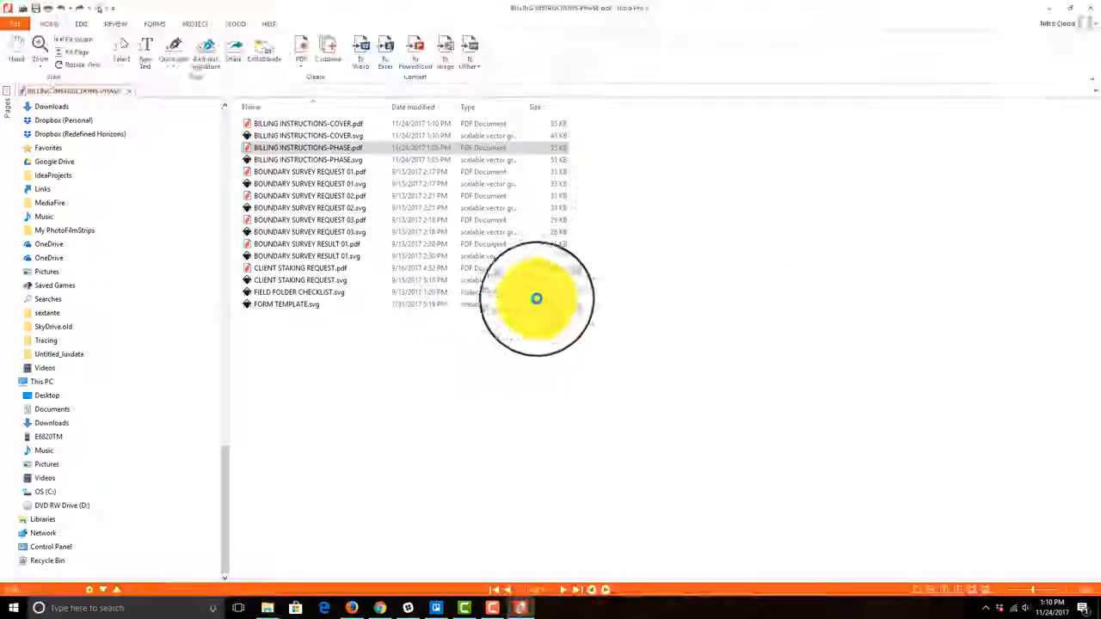
scroll(634, 136, down, 3)
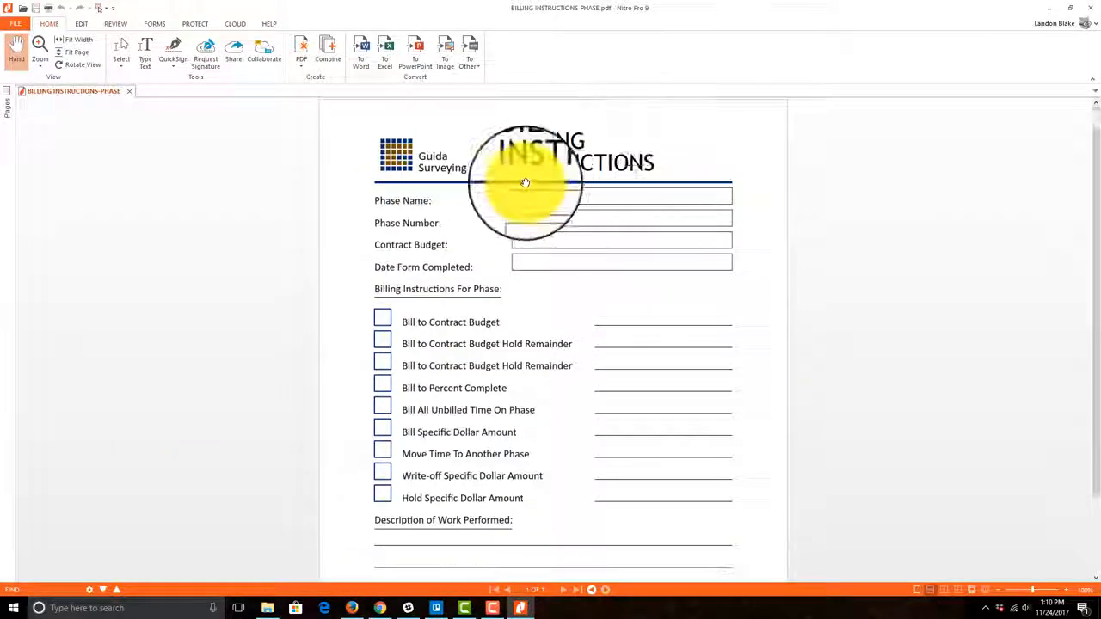
scroll(573, 204, up, 2)
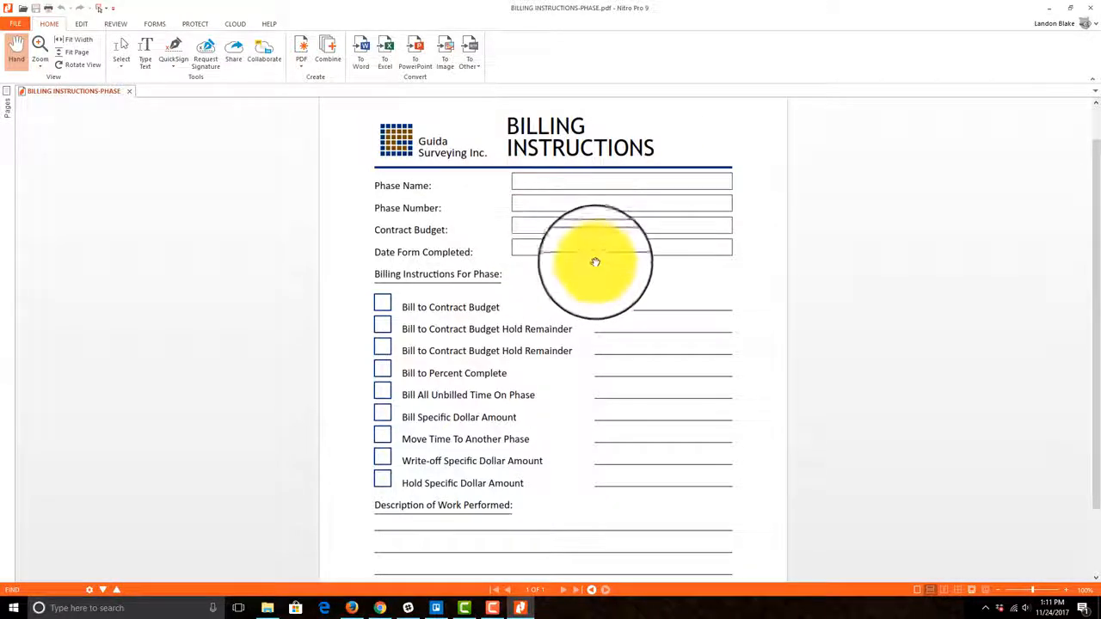
scroll(572, 255, down, 2)
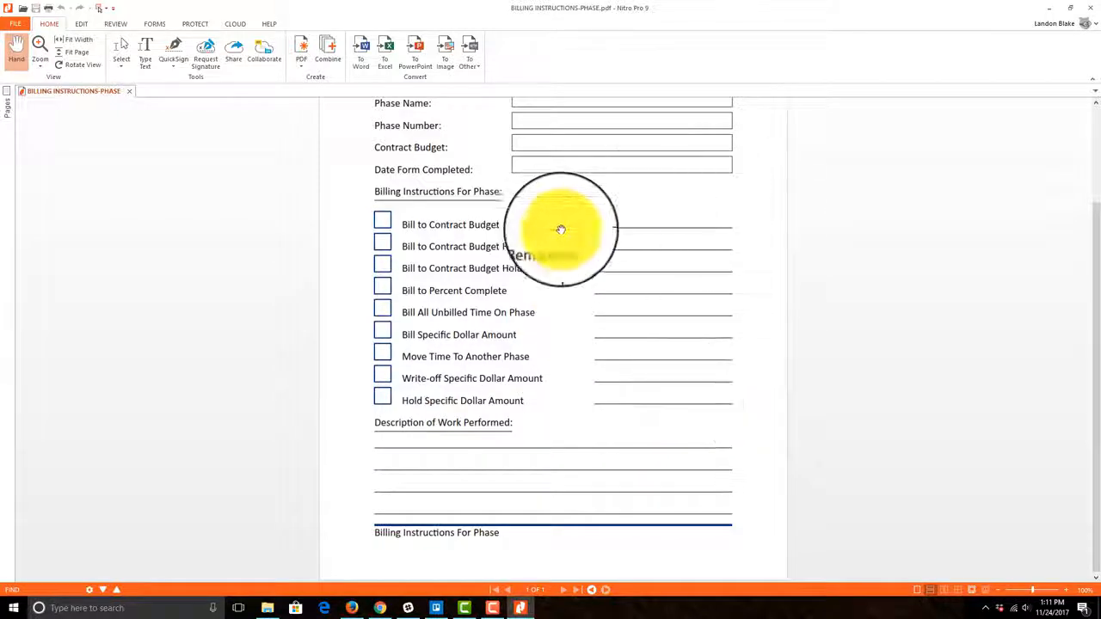
scroll(654, 413, up, 1)
scroll(602, 397, down, 1)
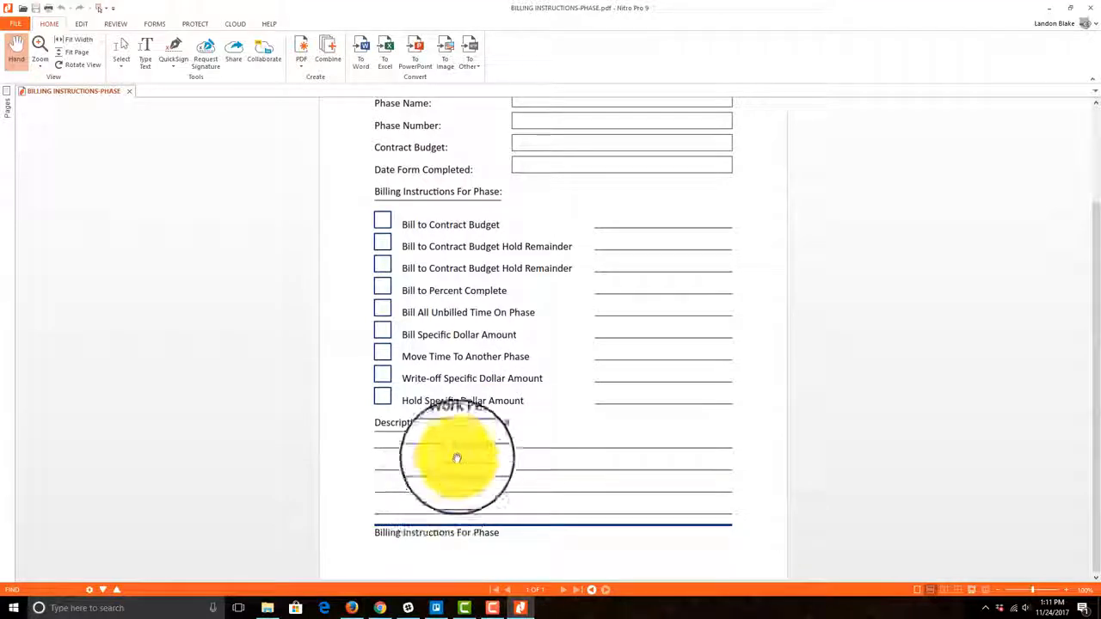
scroll(542, 436, up, 3)
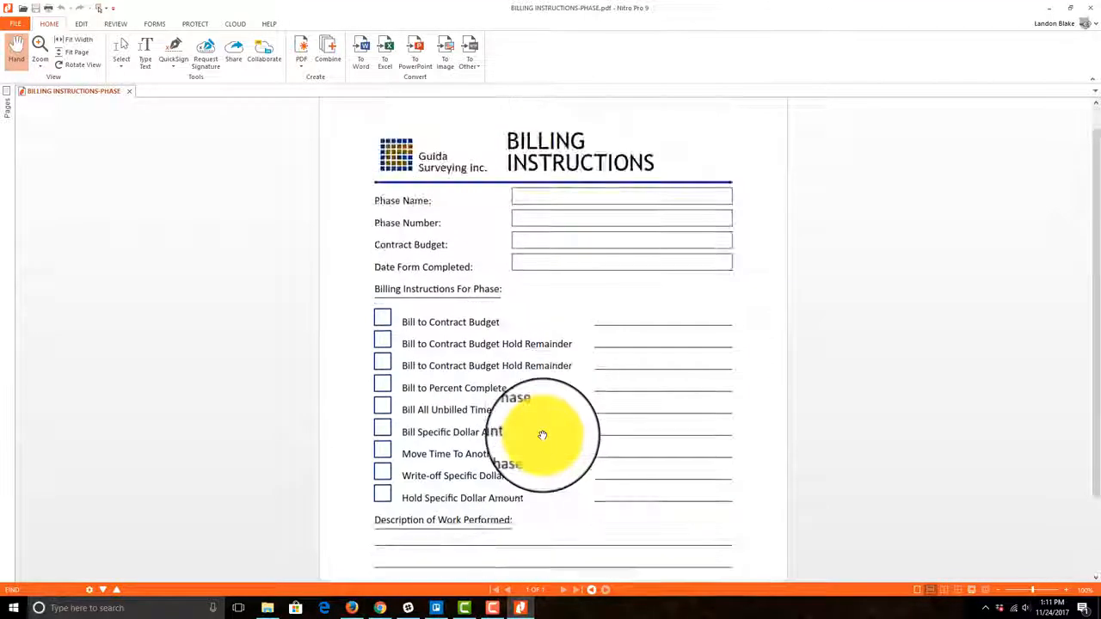
scroll(560, 432, down, 3)
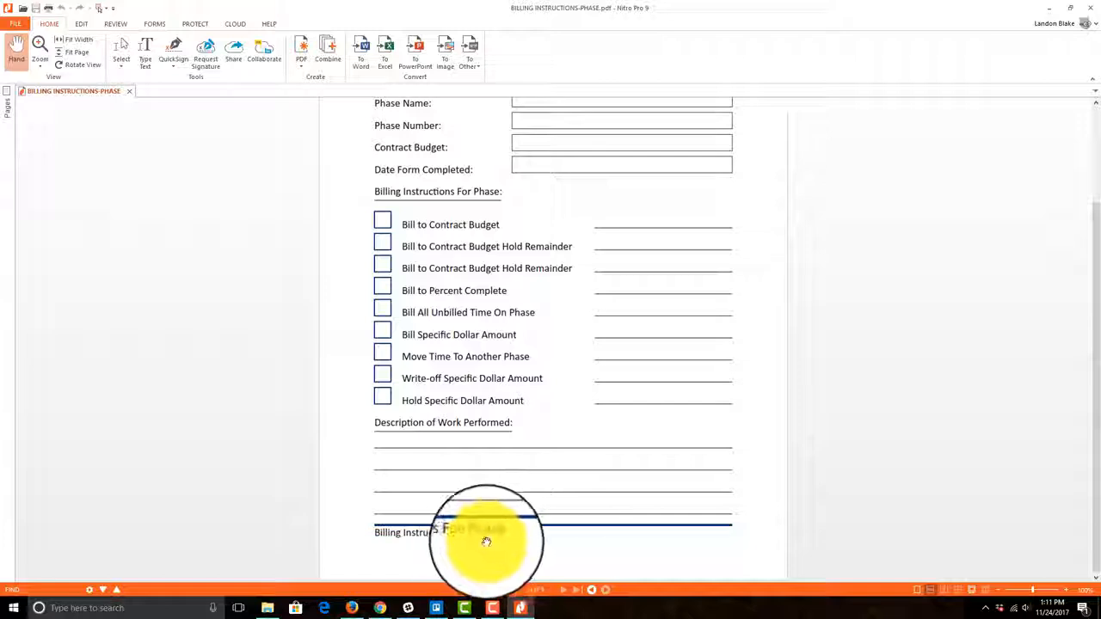
scroll(548, 455, up, 3)
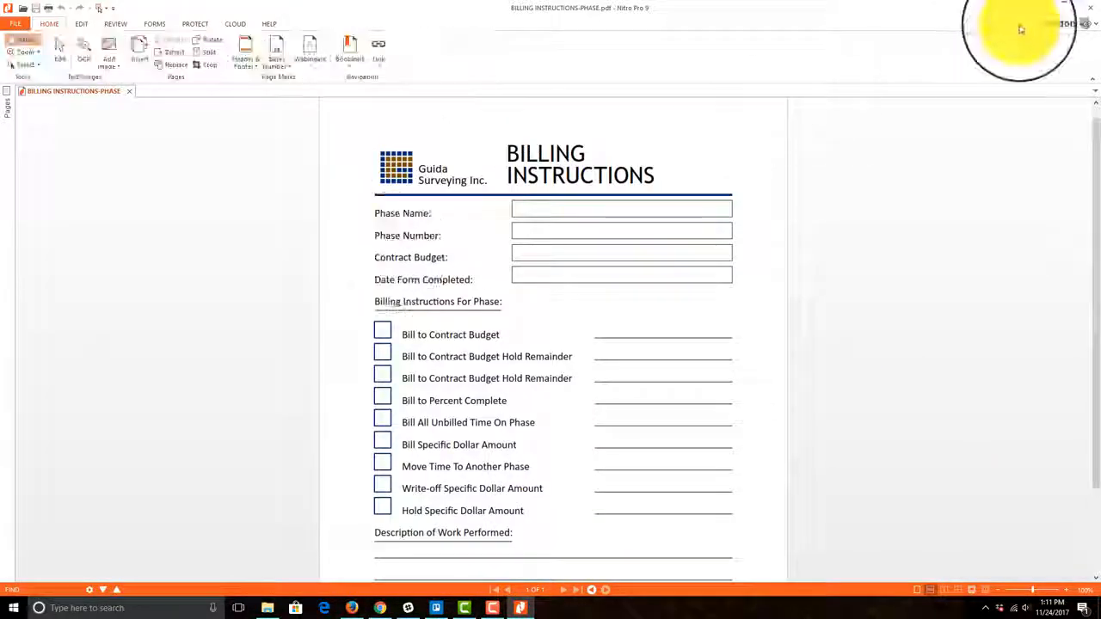
scroll(482, 307, down, 3)
scroll(647, 482, up, 3)
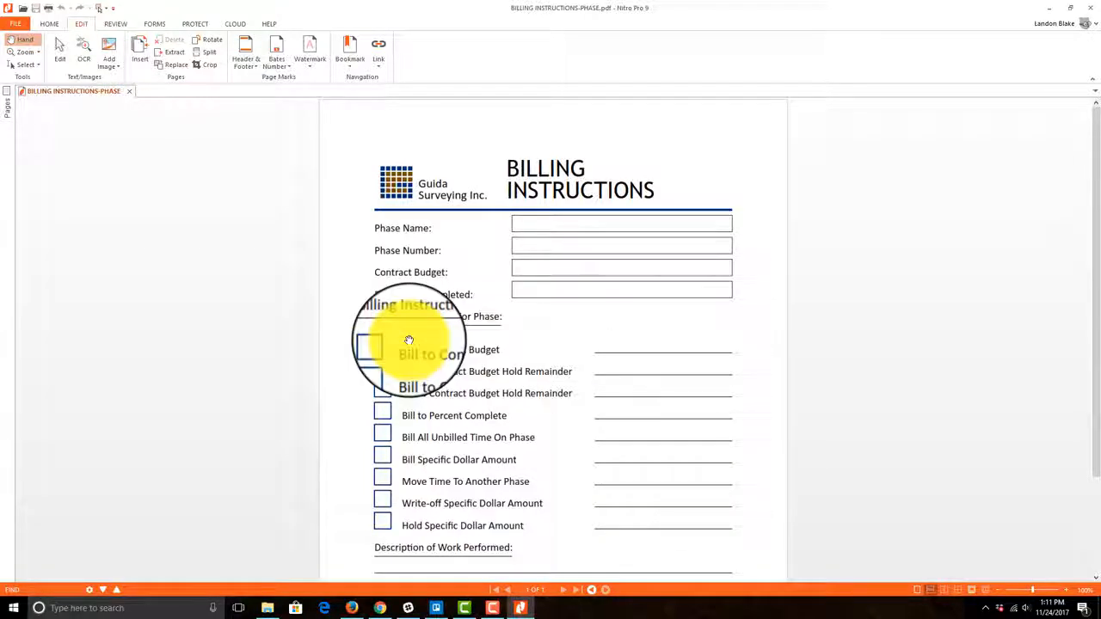
scroll(602, 356, down, 3)
scroll(611, 447, up, 3)
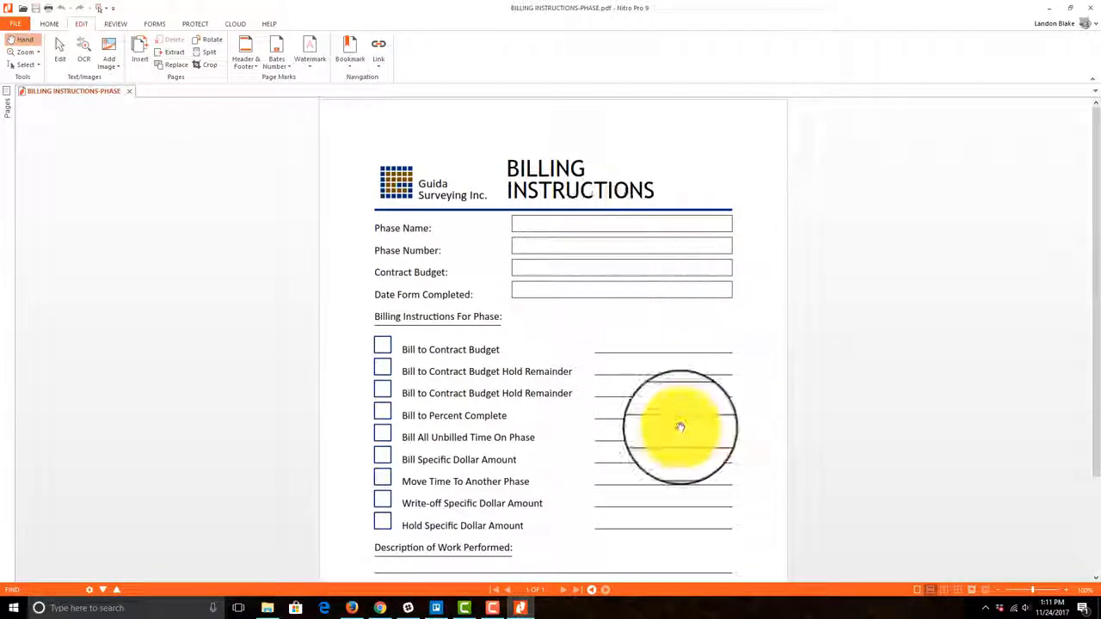
scroll(679, 425, down, 3)
scroll(712, 445, up, 3)
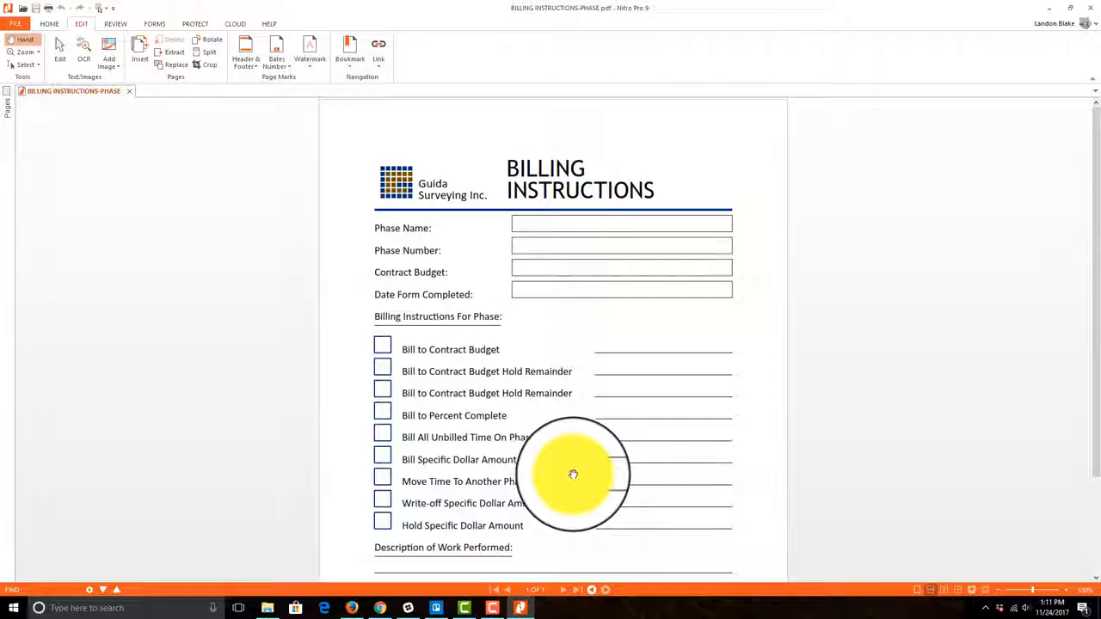
scroll(571, 474, down, 3)
scroll(585, 482, up, 3)
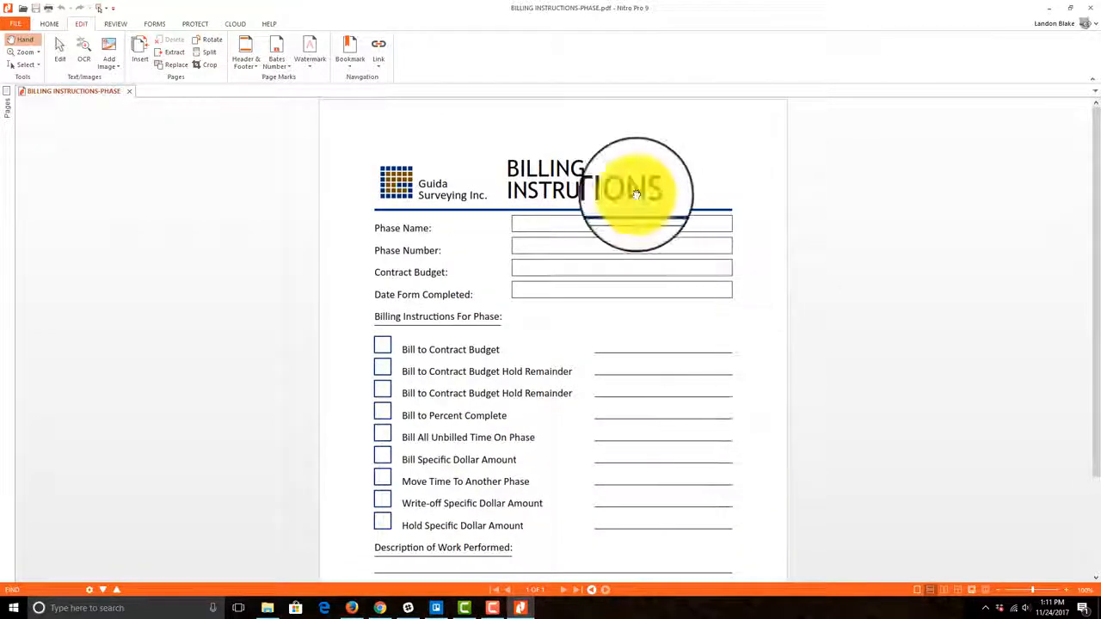
scroll(455, 273, down, 1)
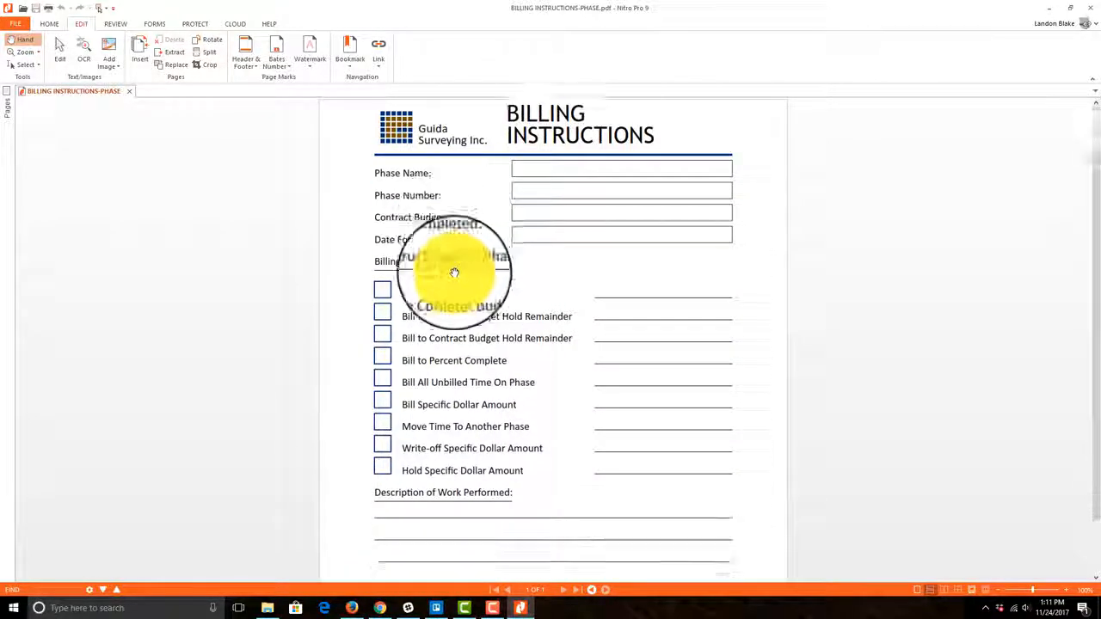
scroll(454, 272, down, 1)
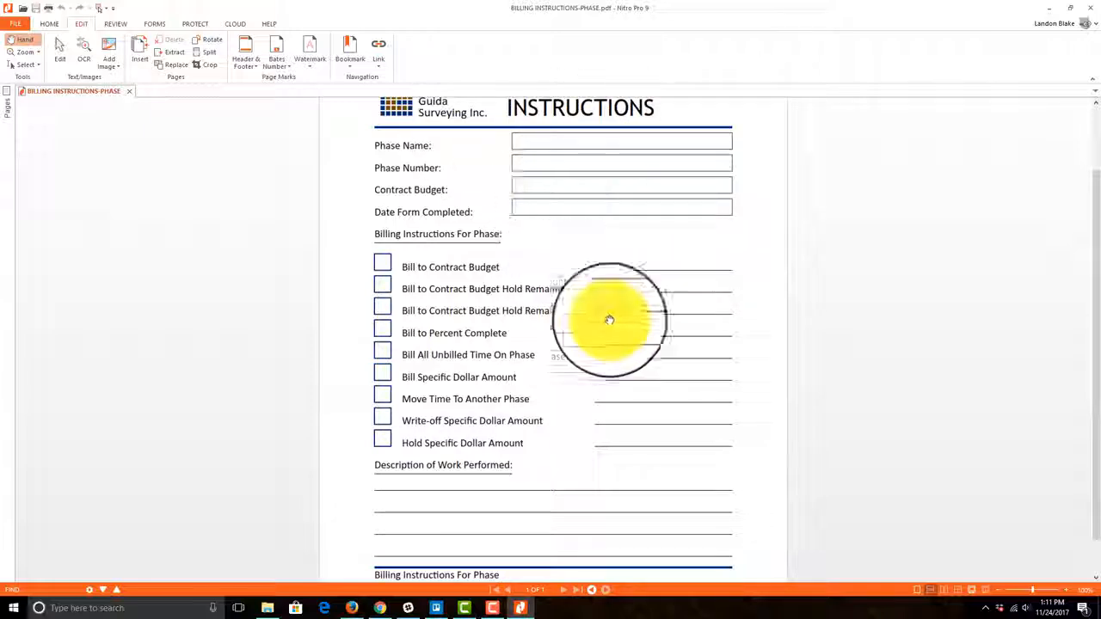